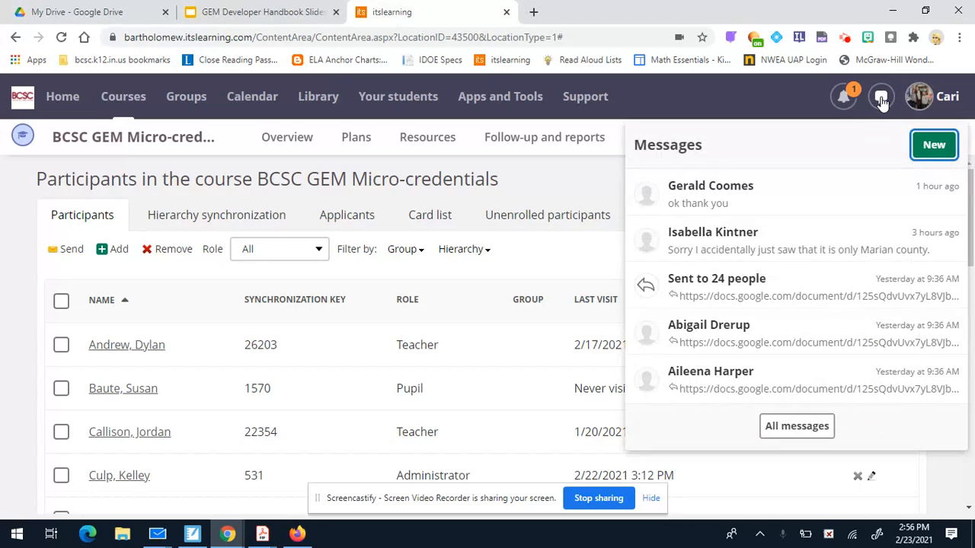
Try a new message draft, clear its pre-filled recipients, and close it again.
click(882, 103)
click(882, 103)
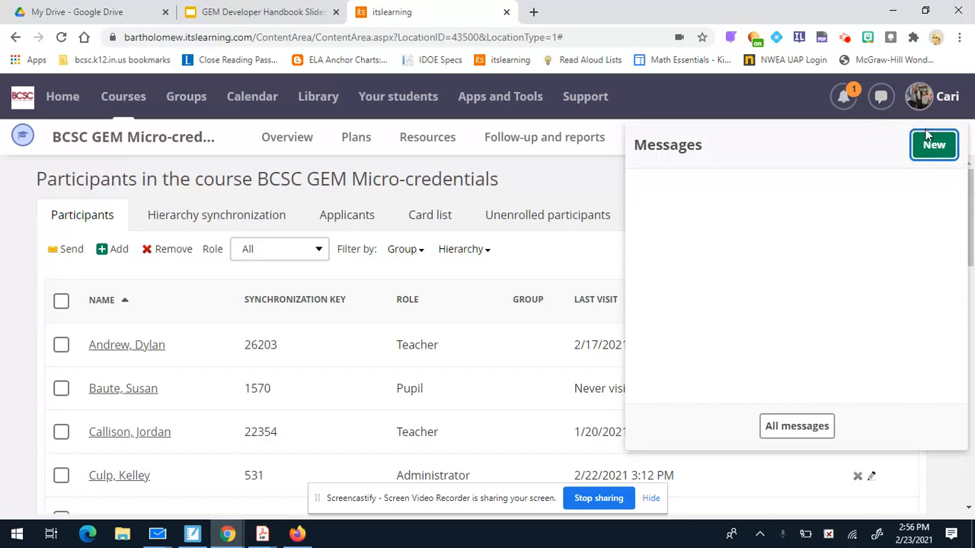
click(929, 144)
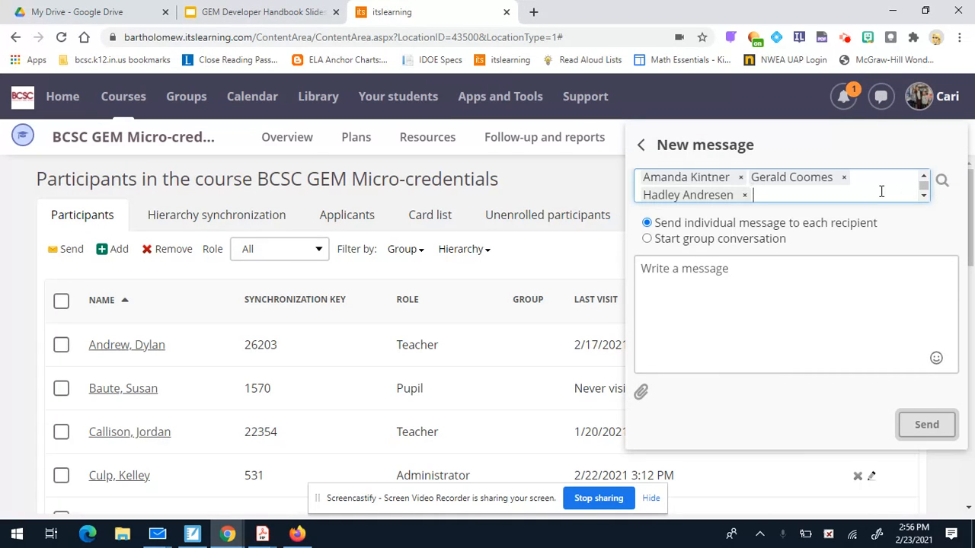
key(BackSpace)
key(BackSpace)
key(BackSpace)
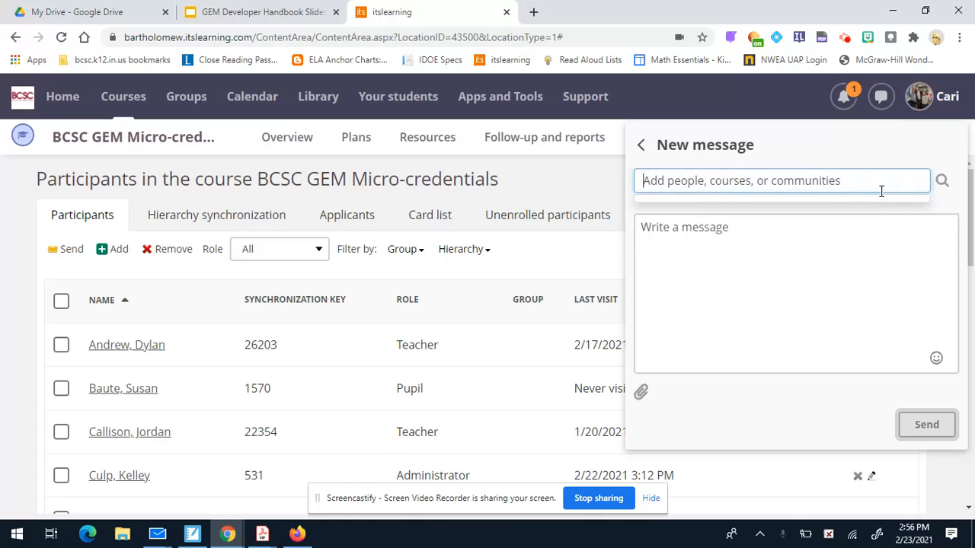
click(882, 101)
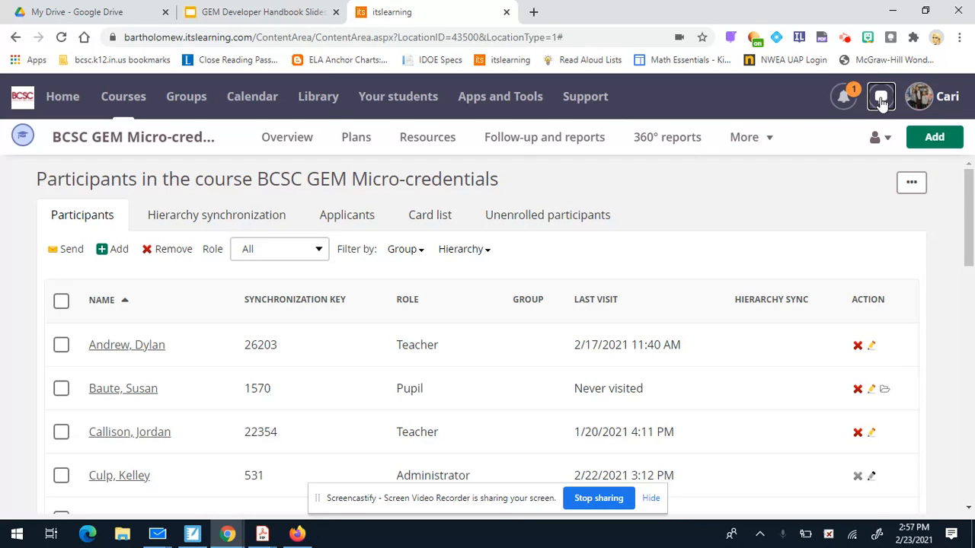
Start a fresh message, add the AM HomeRoom course as recipient, then remove it again.
click(881, 101)
click(932, 142)
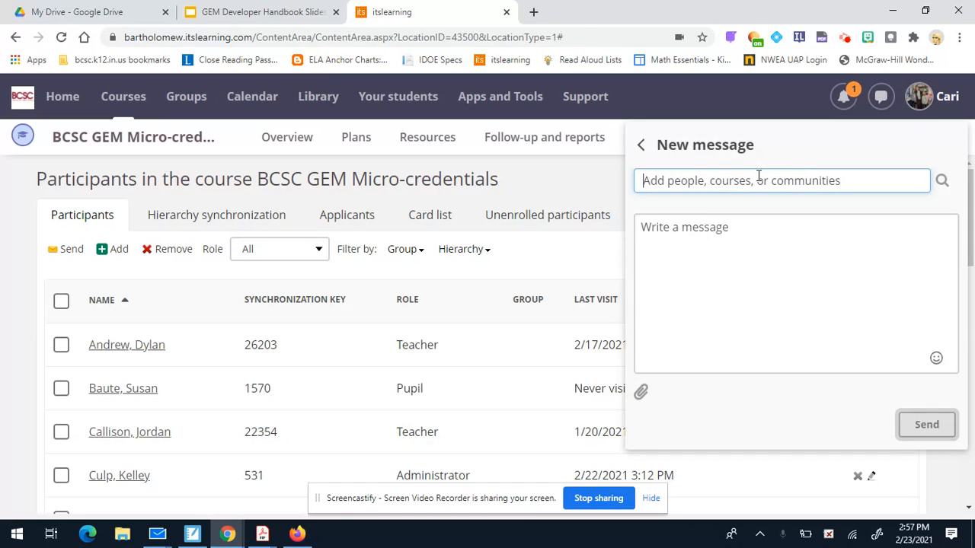
text(bc)
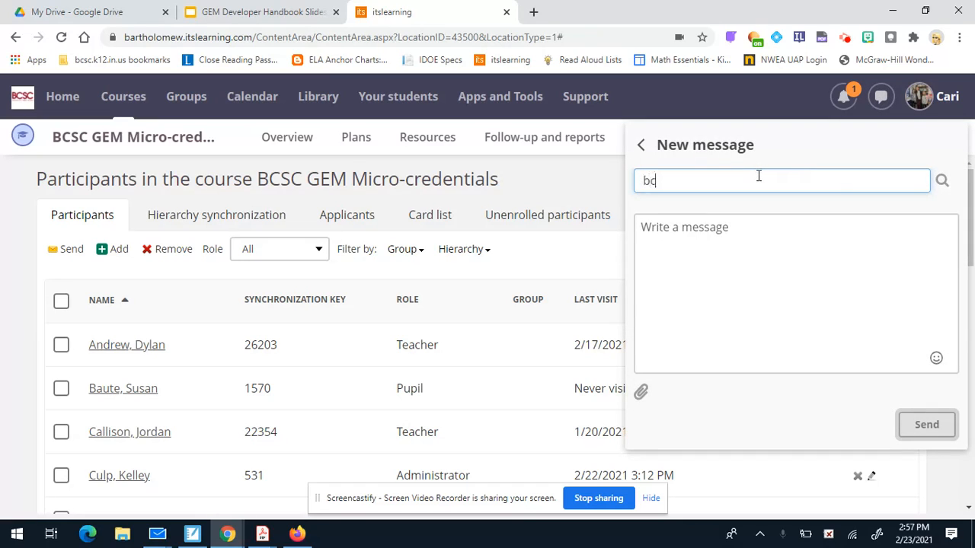
key(BackSpace)
key(BackSpace)
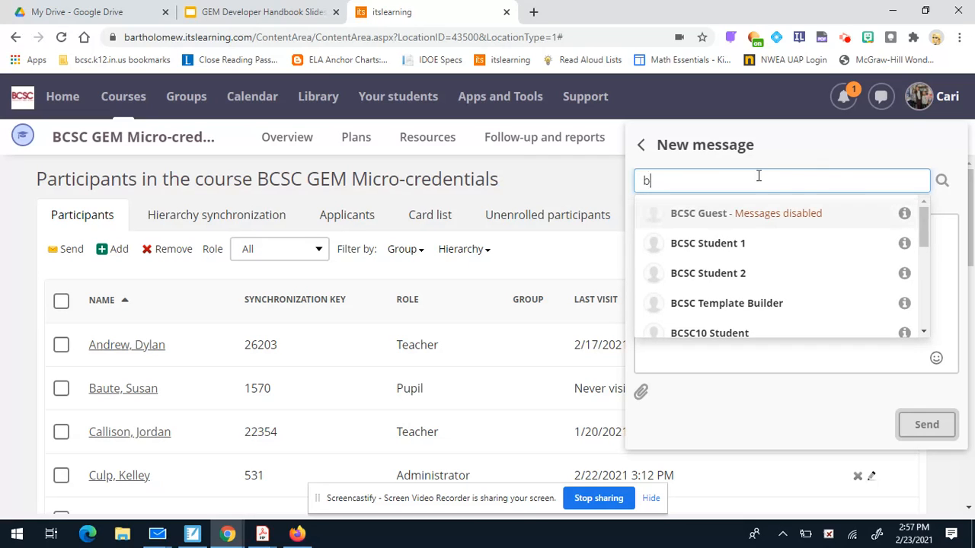
text(hom)
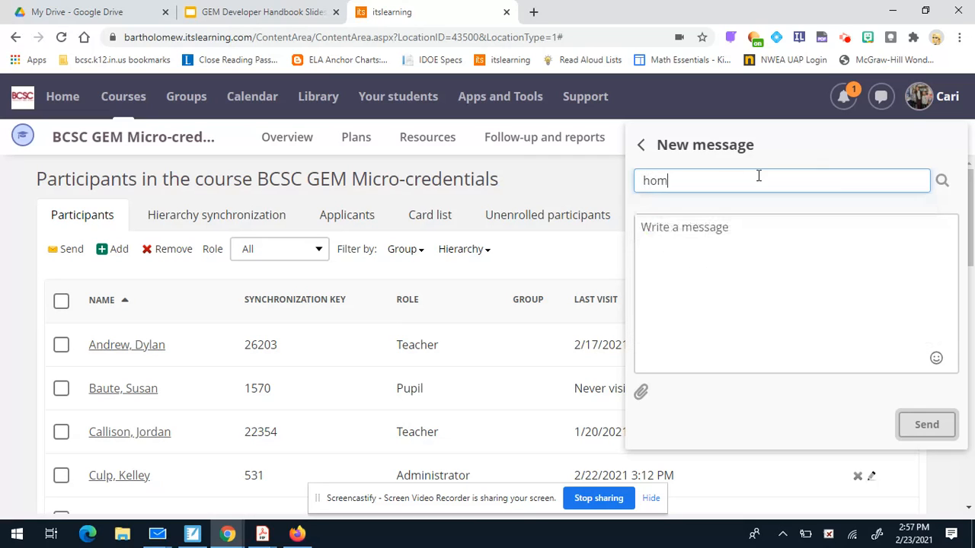
key(BackSpace)
key(BackSpace)
text(m)
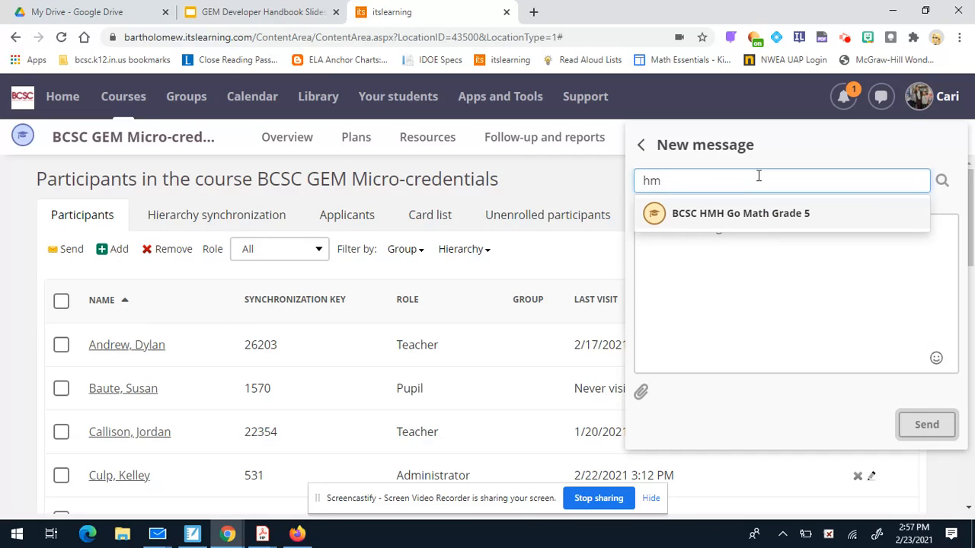
key(BackSpace)
key(BackSpace)
text(renner)
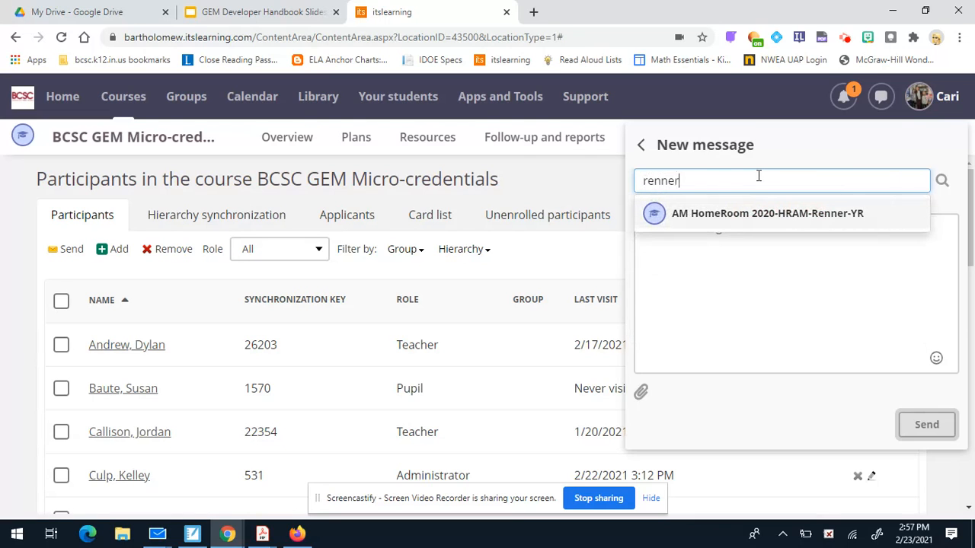
click(812, 217)
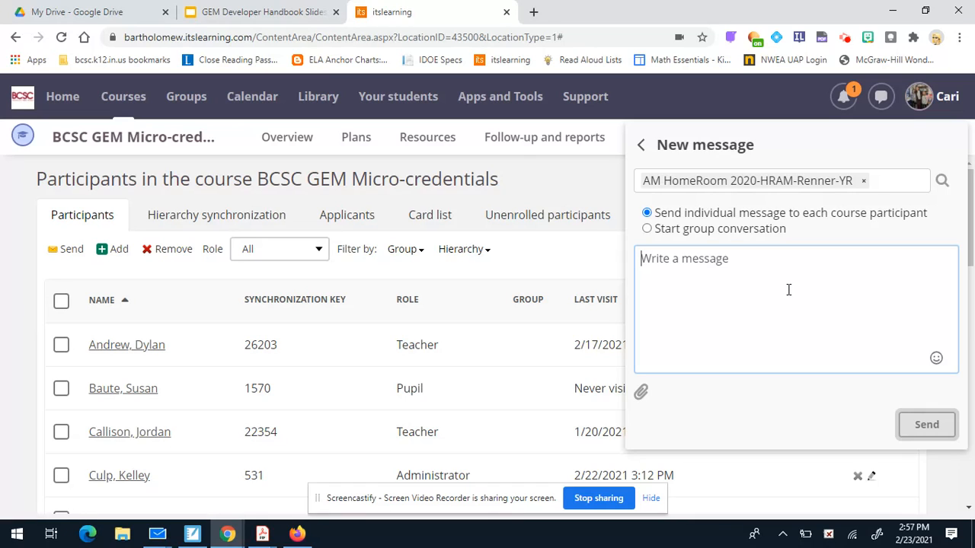
click(864, 184)
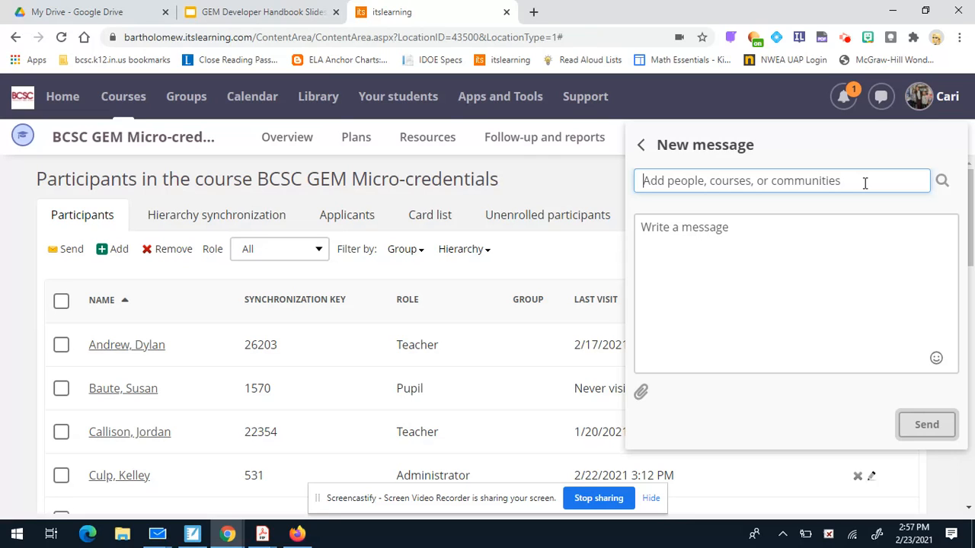
Close the draft, reload the Participants page from More, and scroll through the participant list.
click(736, 100)
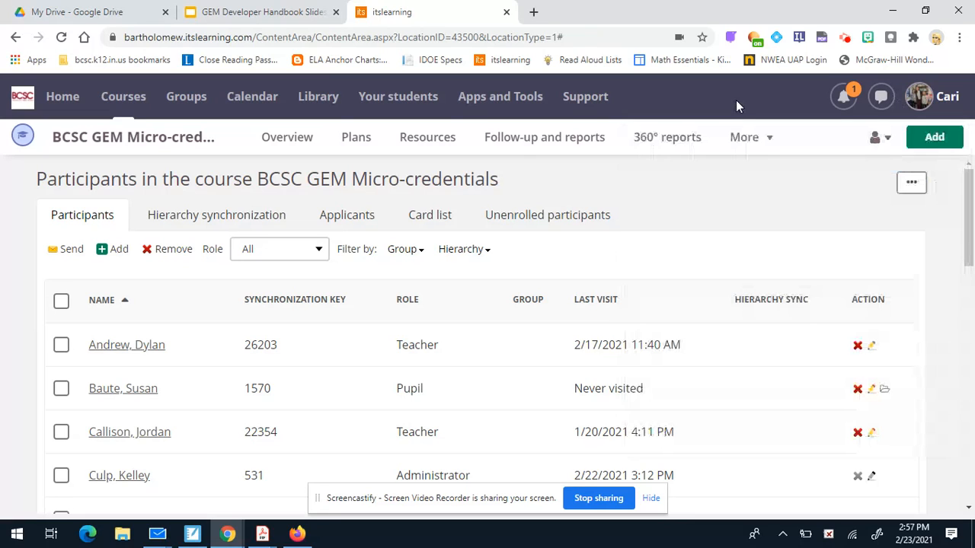
click(749, 139)
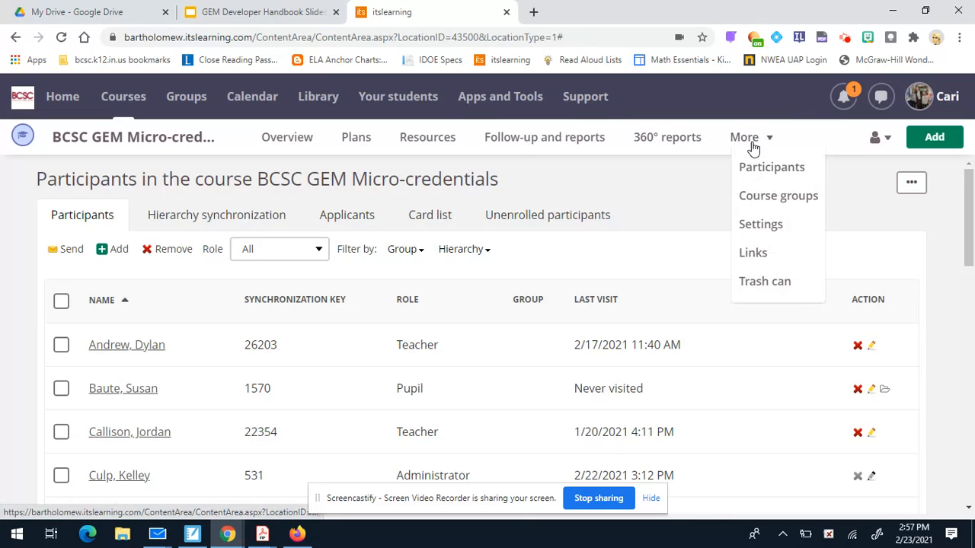
click(750, 169)
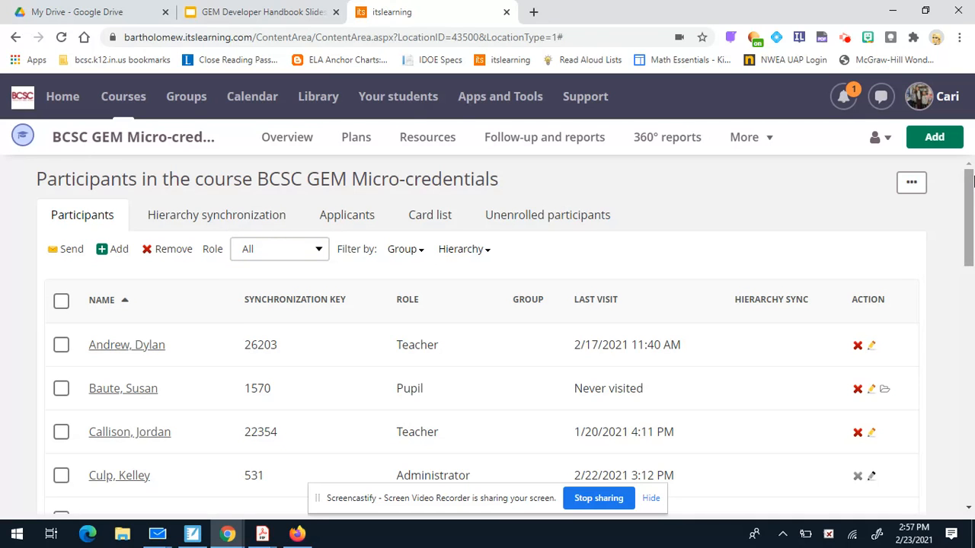
drag(972, 177, 972, 204)
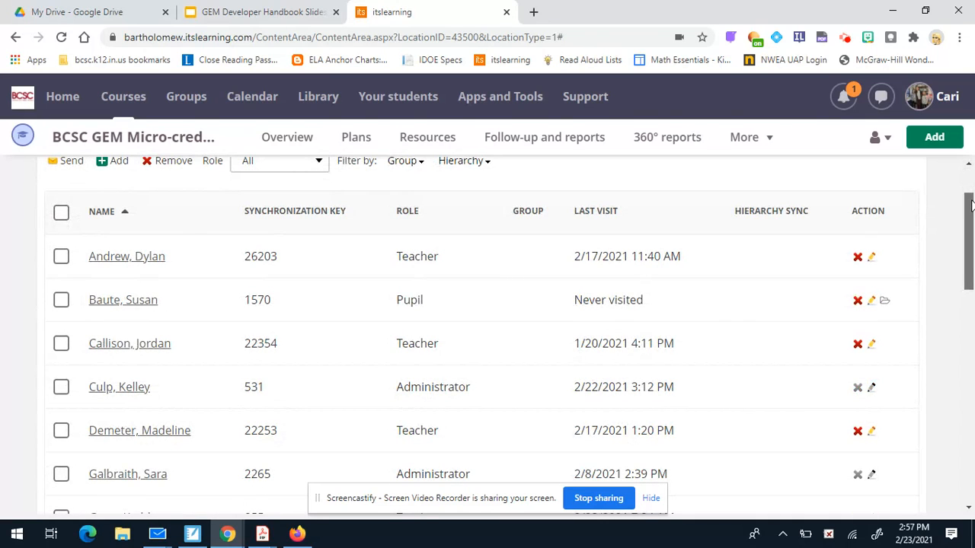
drag(972, 204, 972, 281)
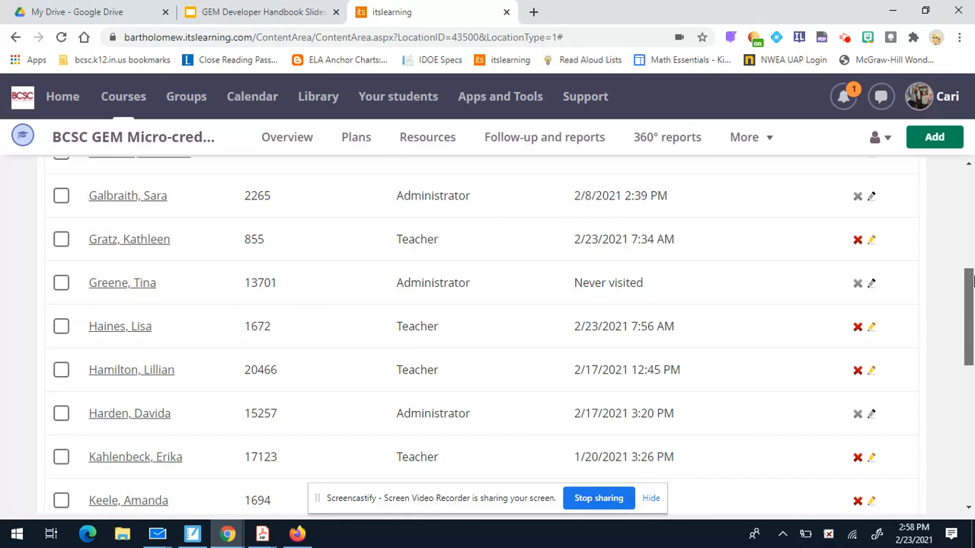
drag(972, 282, 932, 170)
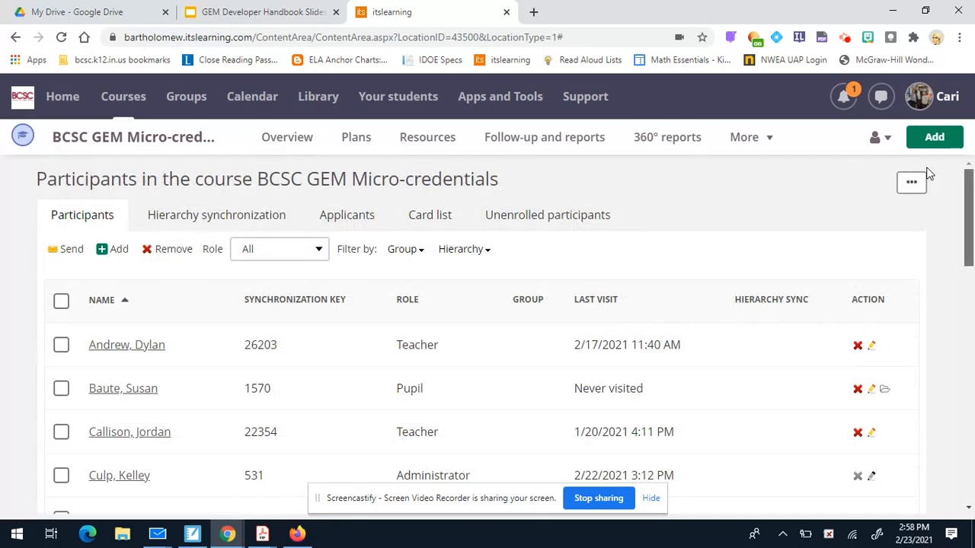
Filter the course participants list to the Teacher role.
click(291, 261)
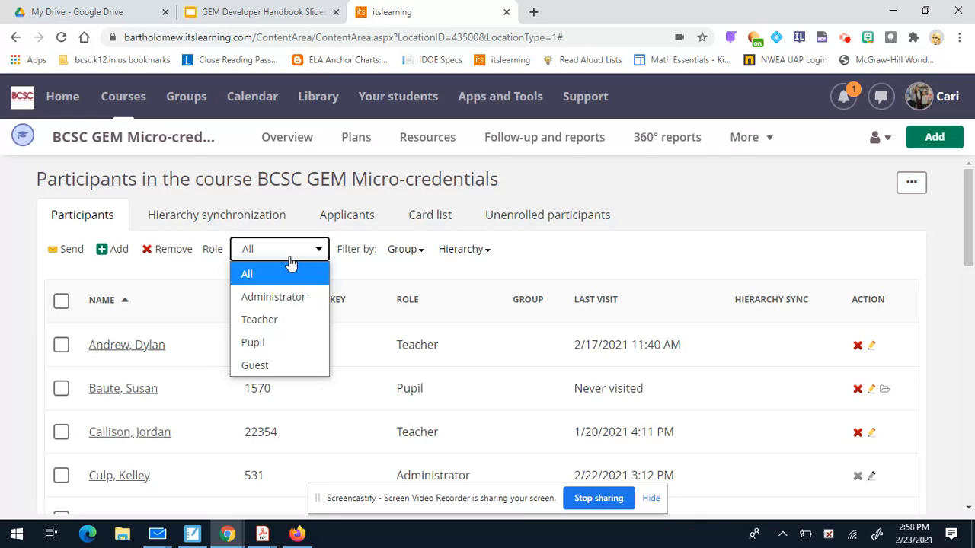
click(279, 321)
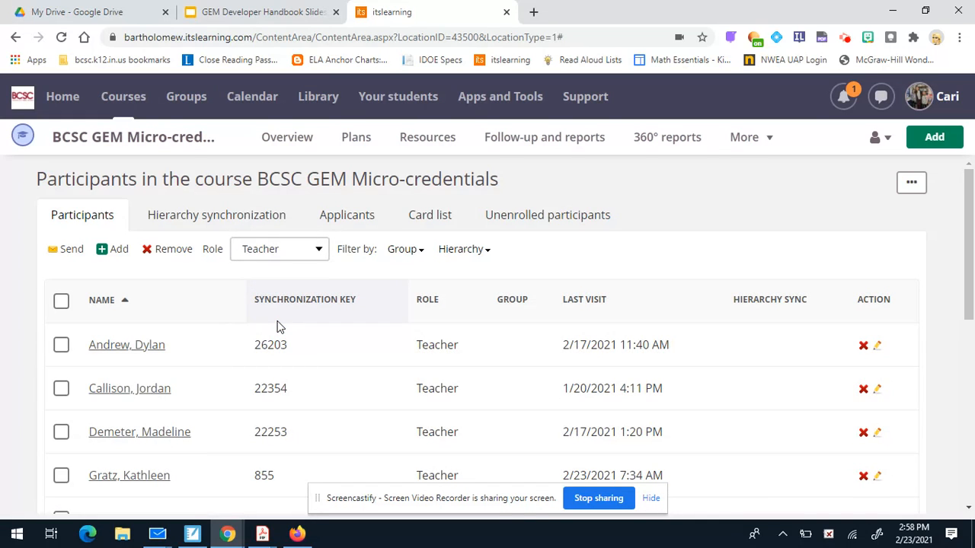
drag(972, 222, 972, 455)
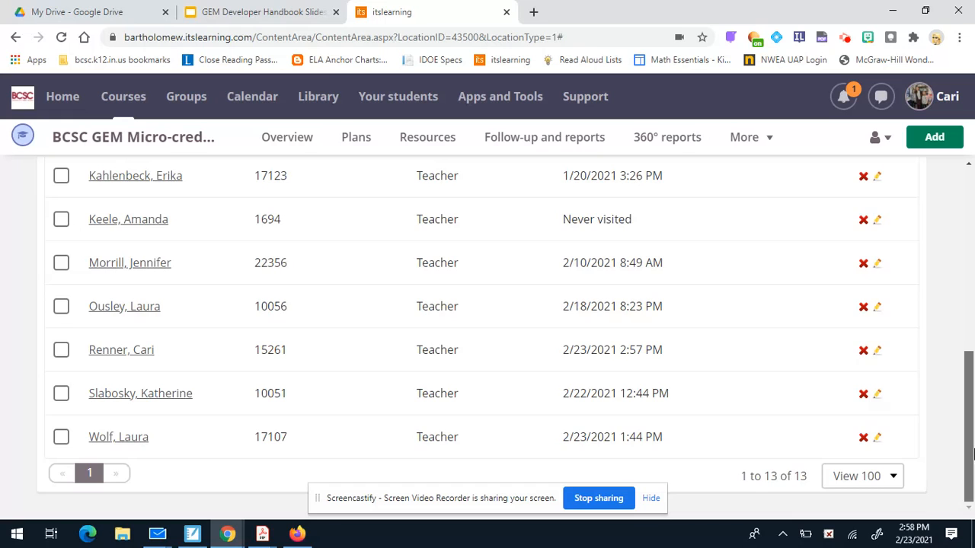
scroll(972, 455, up, 10)
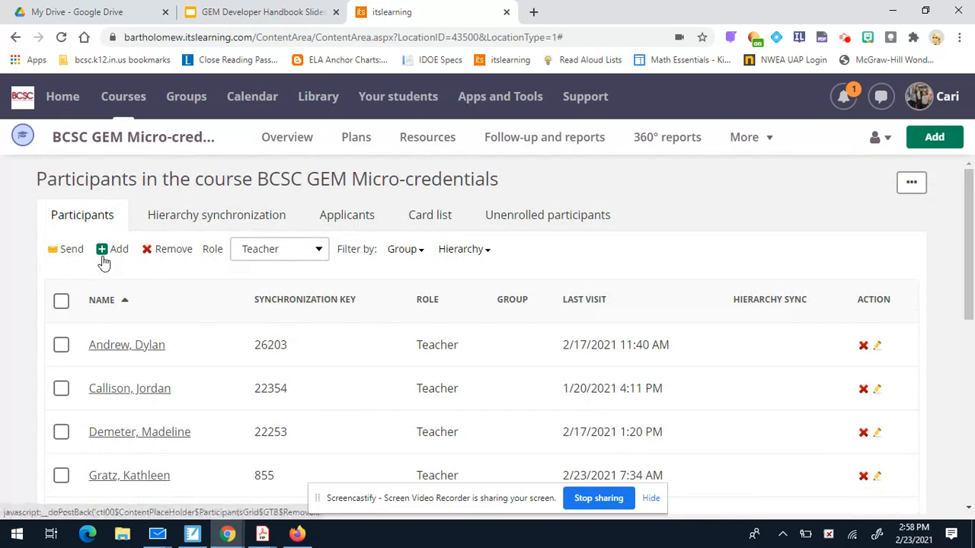
Start a message to all 12 teachers and place the cursor in the message body.
click(70, 249)
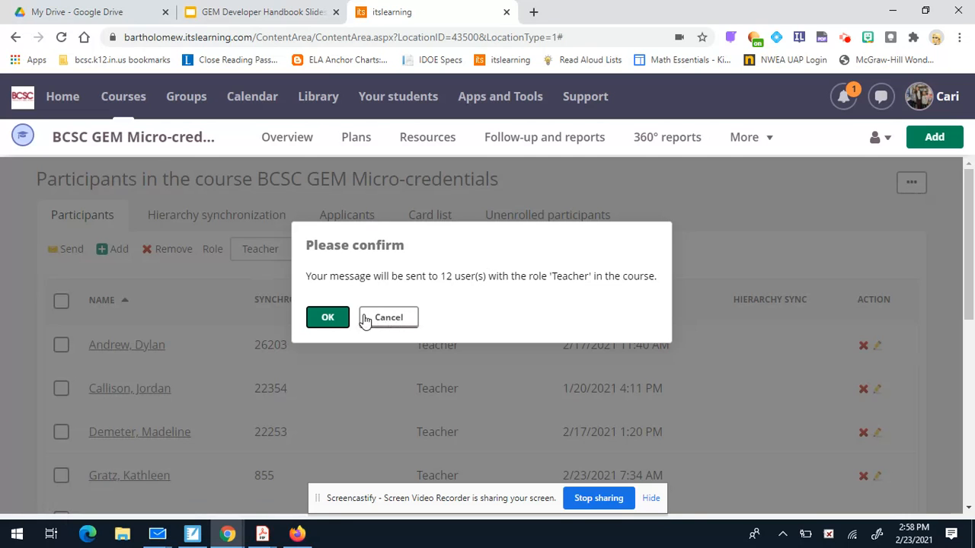
click(329, 318)
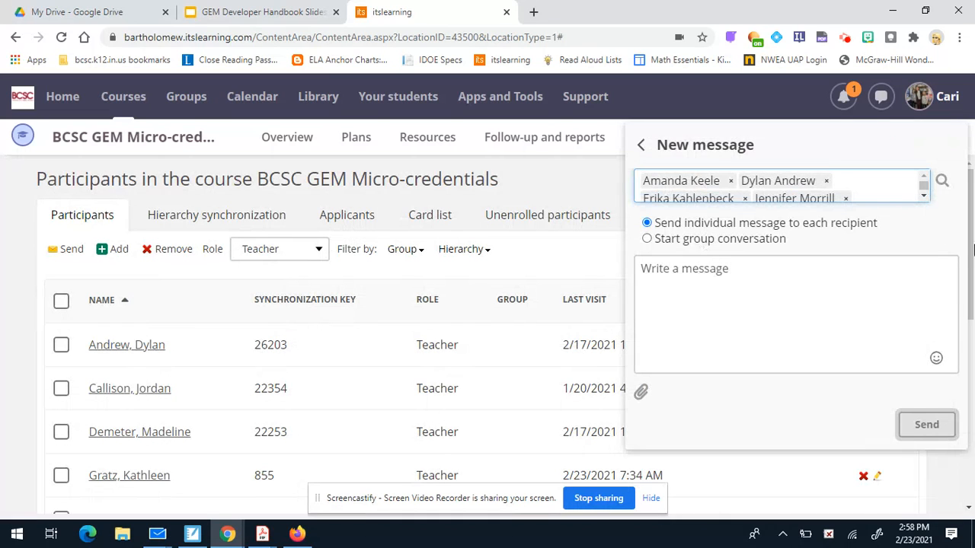
click(924, 197)
click(923, 198)
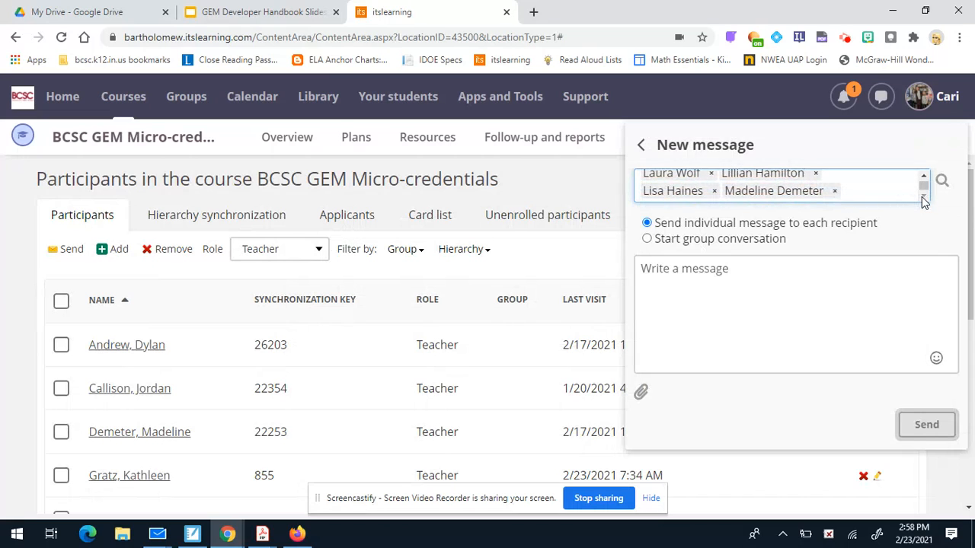
click(923, 176)
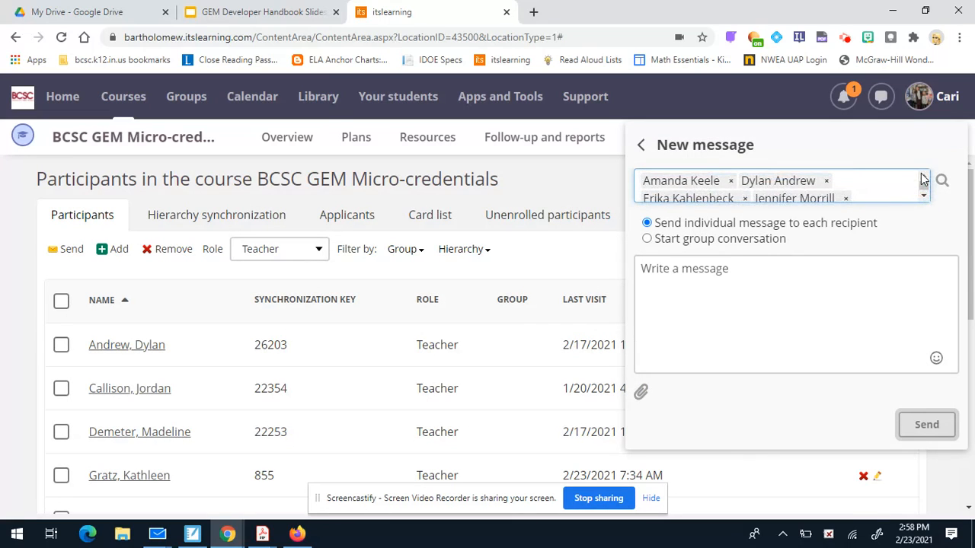
click(684, 275)
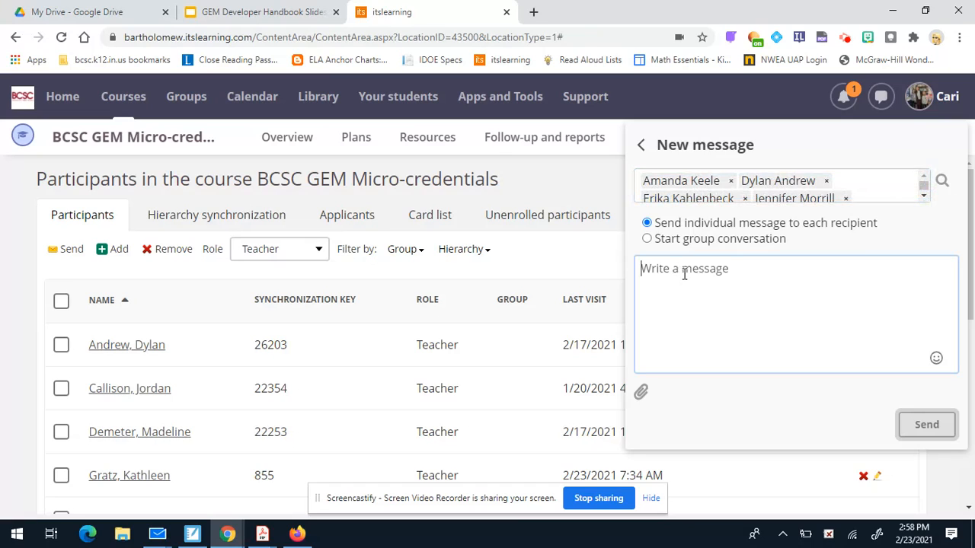
Write 'Hi there please complete this assignment for Tuesday:' with the YouTube link, set individual sending, and select the text.
text(H)
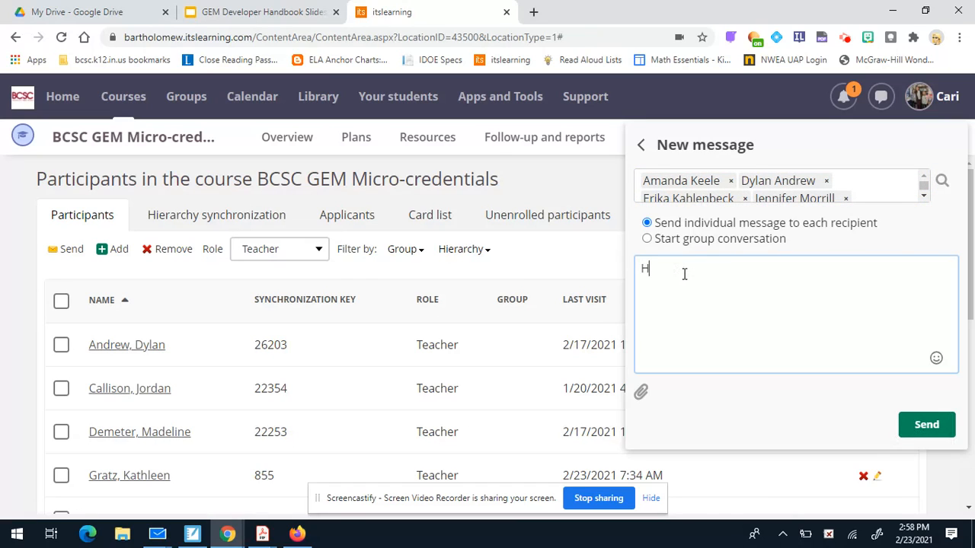
text(i there please complete this assignment for Tuesday.)
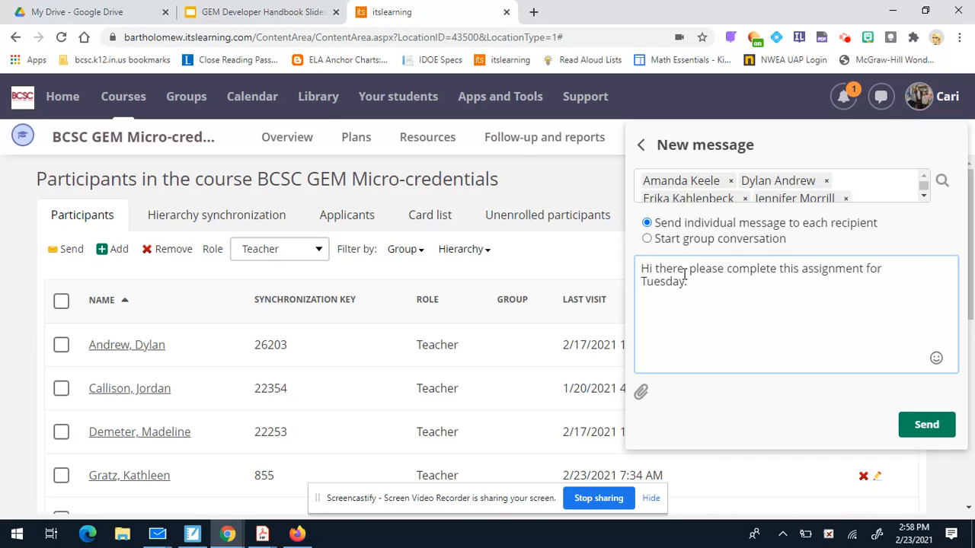
text(:)
text(https://youtu.be/n7buKBo8K0c)
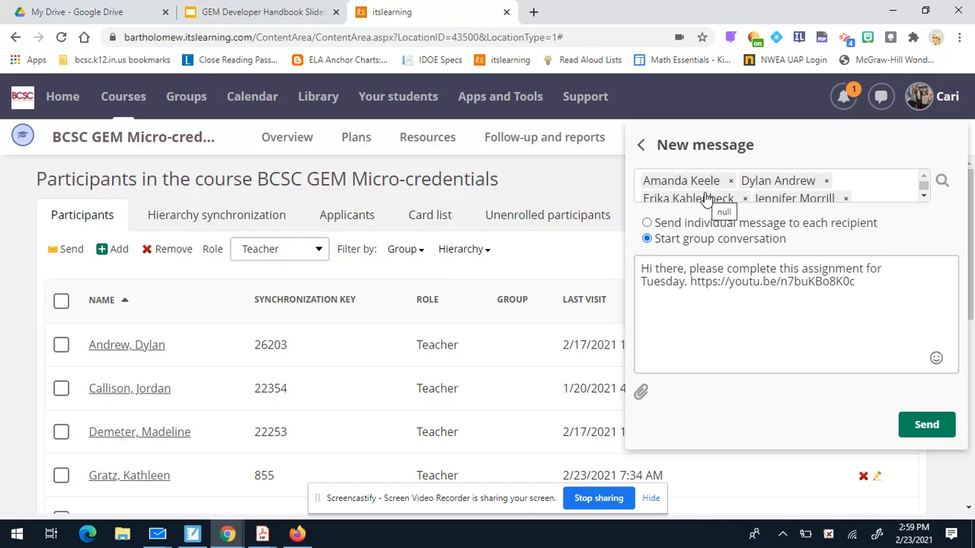
click(648, 224)
click(886, 281)
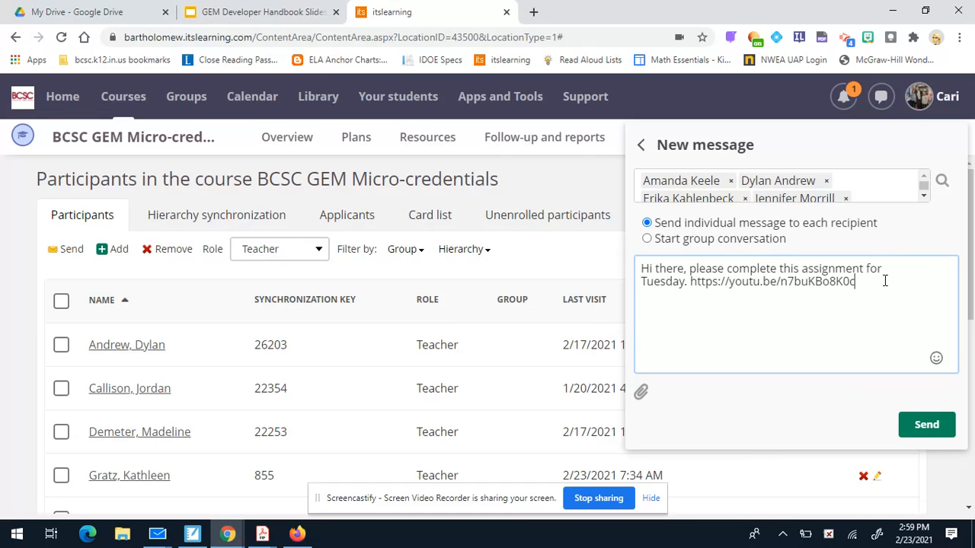
drag(885, 281, 615, 253)
Delete the teachers' message text and recipients, then close the messages panel.
key(BackSpace)
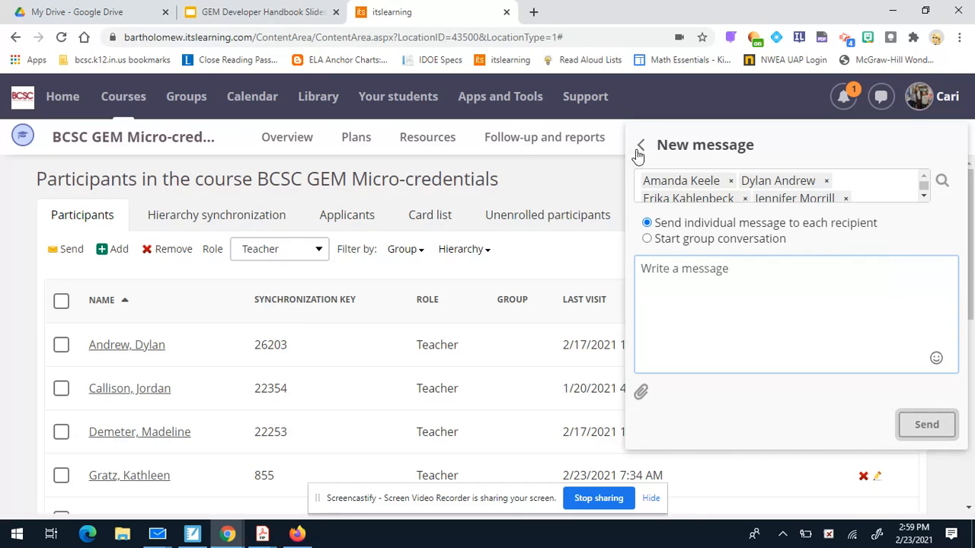
scroll(876, 191, down, 3)
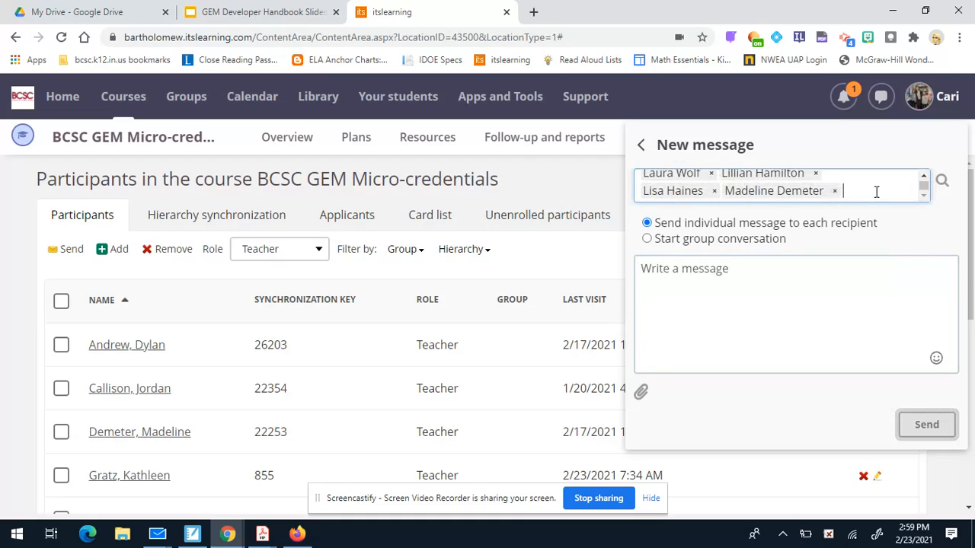
click(876, 192)
key(BackSpace)
key(BackSpace)
key(BackSpace)
key(BackSpace)
key(BackSpace)
key(BackSpace)
key(BackSpace)
key(BackSpace)
key(BackSpace)
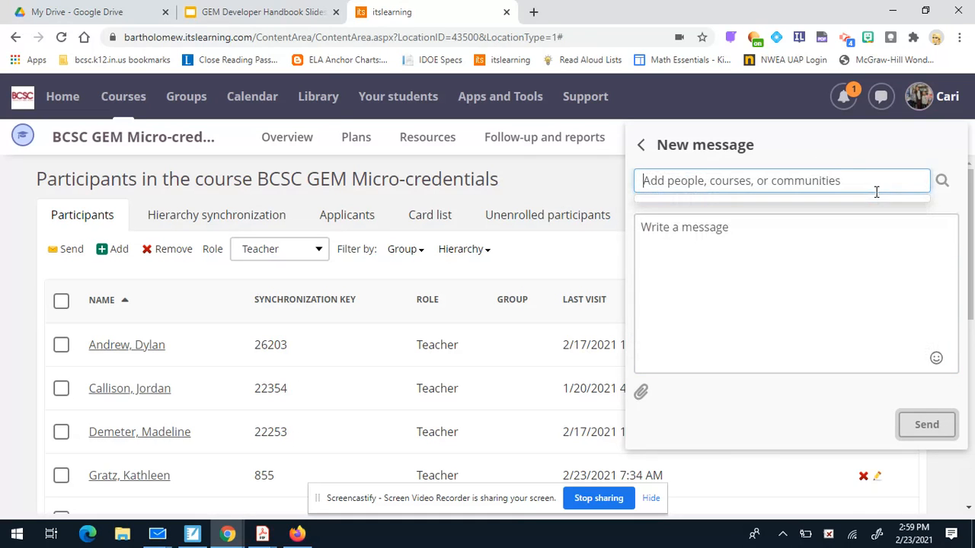
click(642, 146)
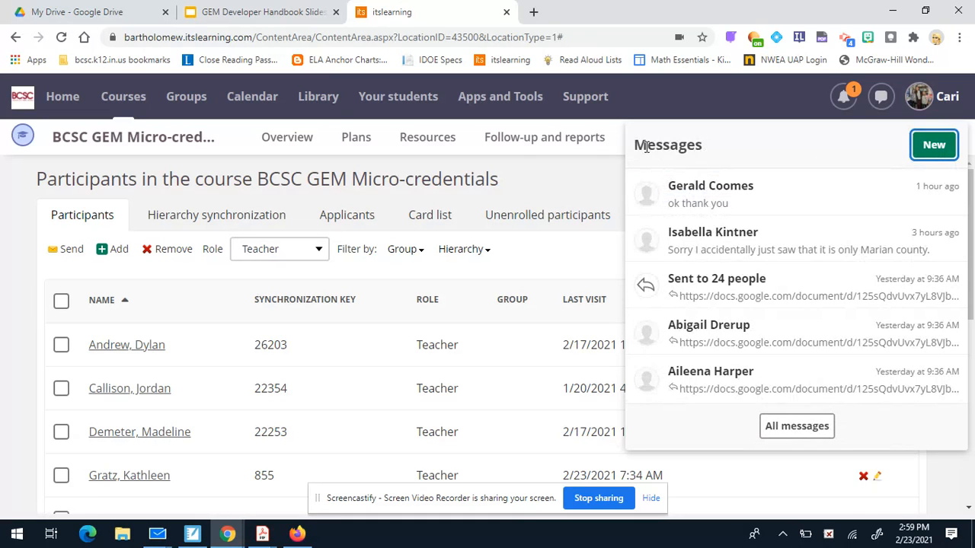
click(359, 262)
Filter participants to the Administrator role and start a message to all 9 administrators.
click(317, 262)
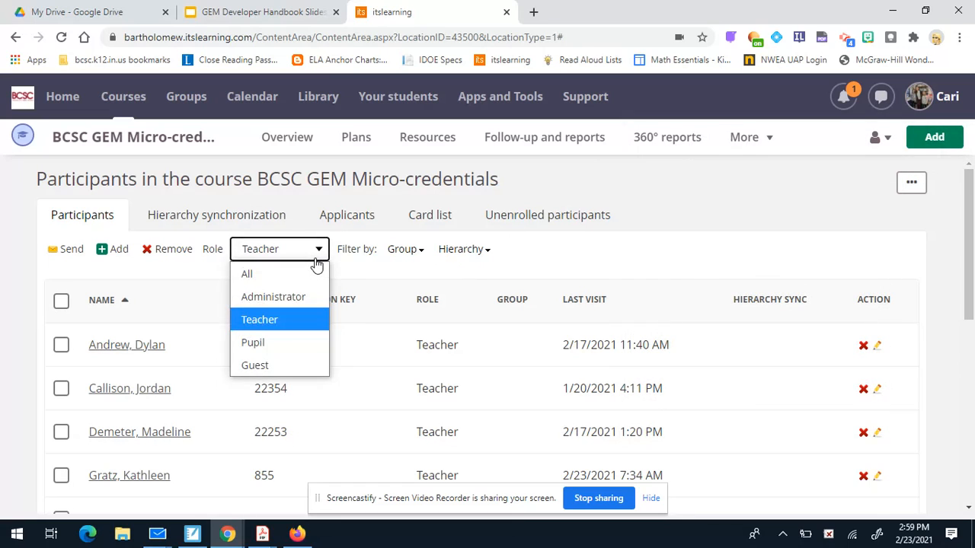
click(303, 296)
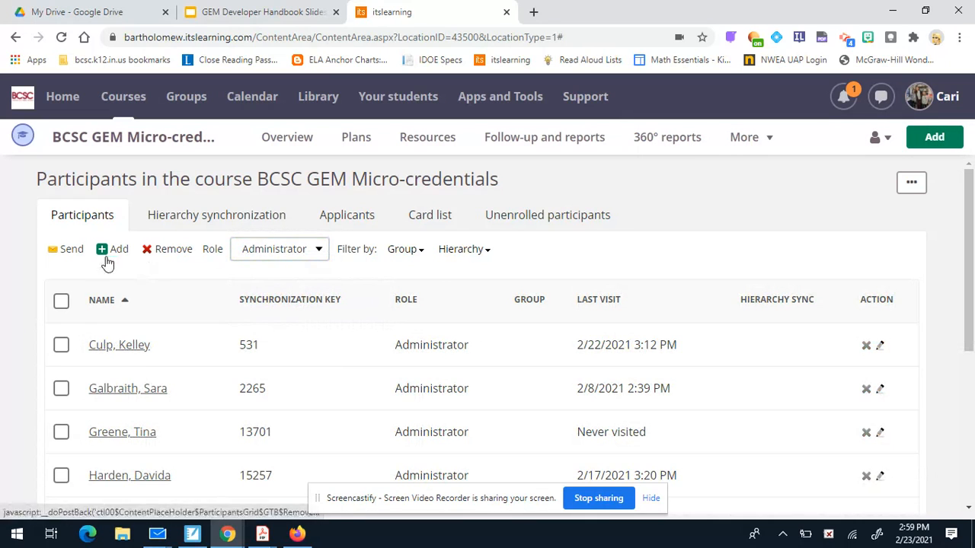
click(74, 250)
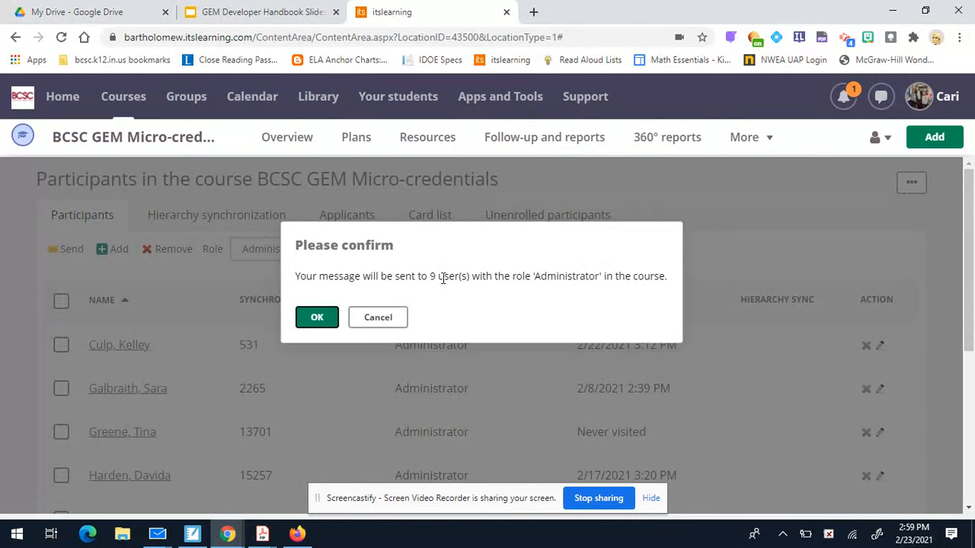
mouse_move(435, 276)
mouse_down()
mouse_move(355, 311)
mouse_move(417, 284)
mouse_up()
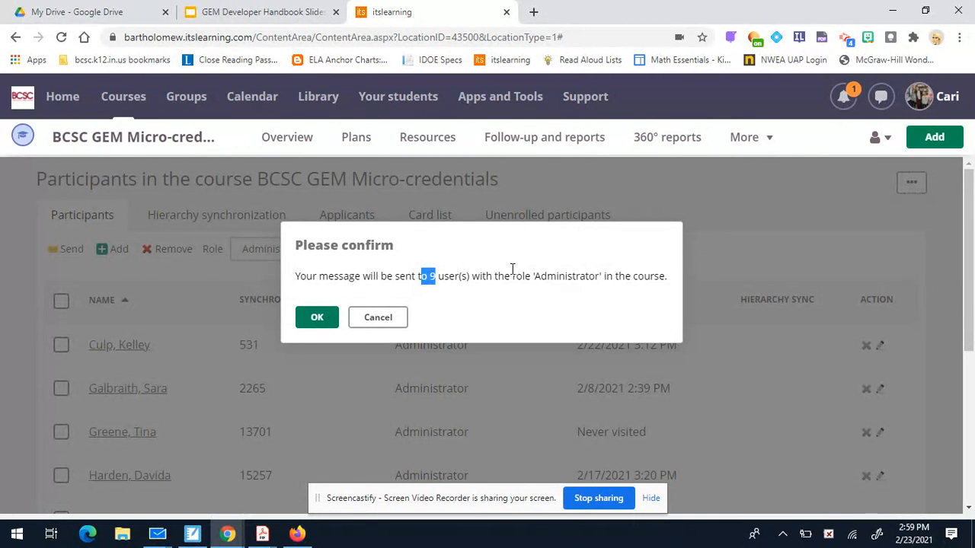
drag(602, 278, 531, 282)
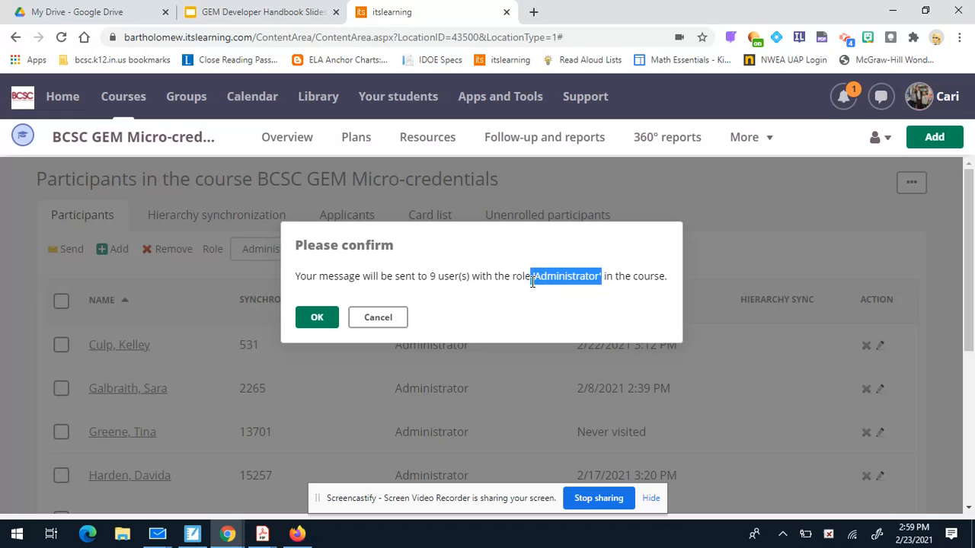
click(531, 282)
click(330, 320)
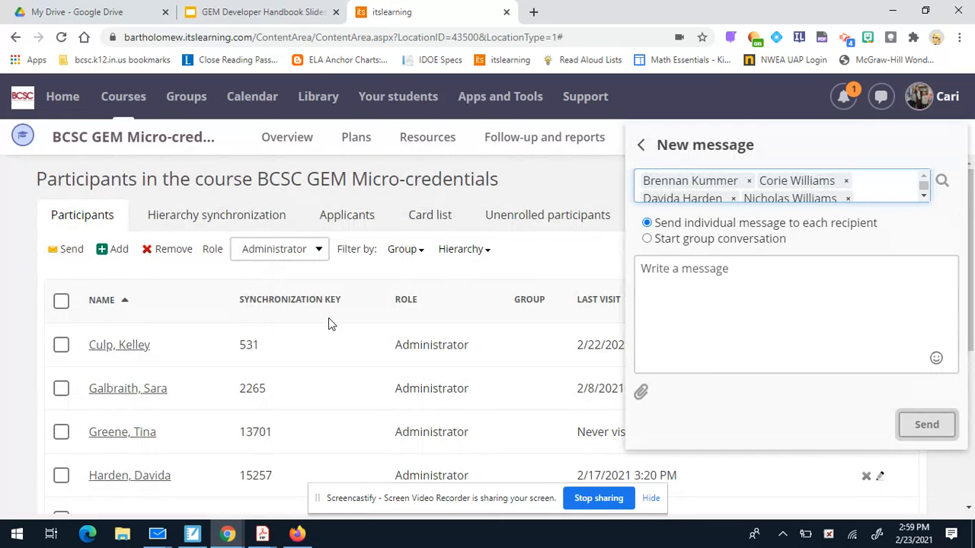
Remove the administrator recipients and close the messages panel unsent.
click(925, 196)
click(926, 196)
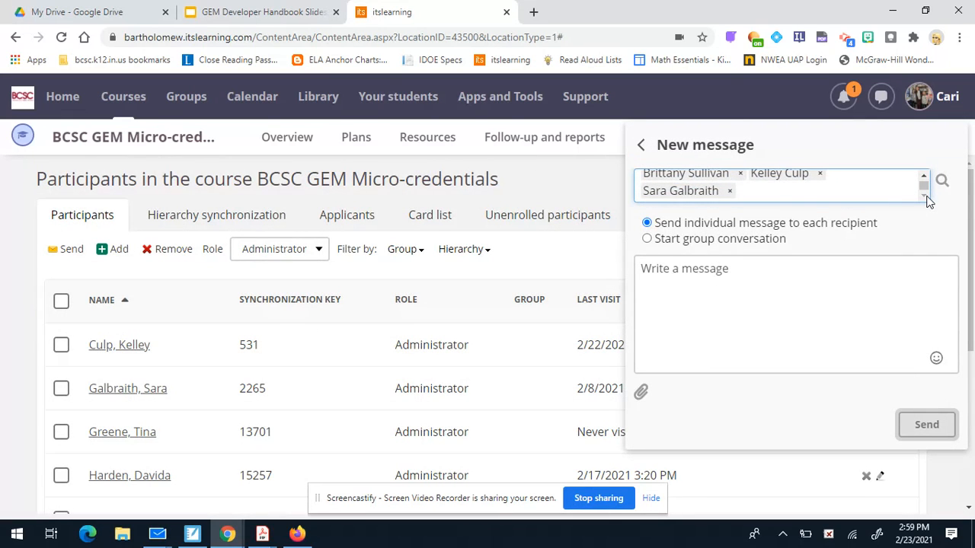
key(BackSpace)
key(BackSpace)
key(BackSpace)
key(BackSpace)
key(BackSpace)
key(BackSpace)
key(BackSpace)
key(BackSpace)
key(BackSpace)
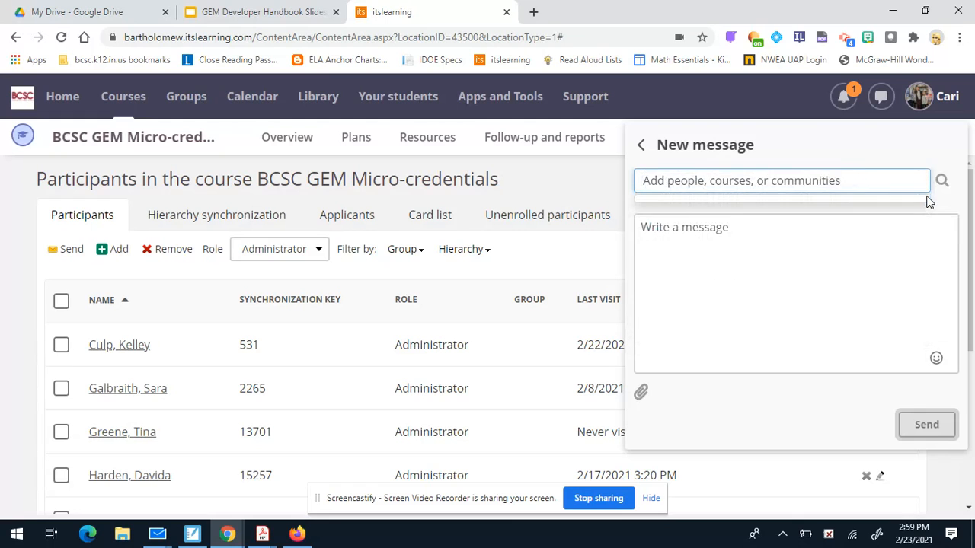
click(642, 145)
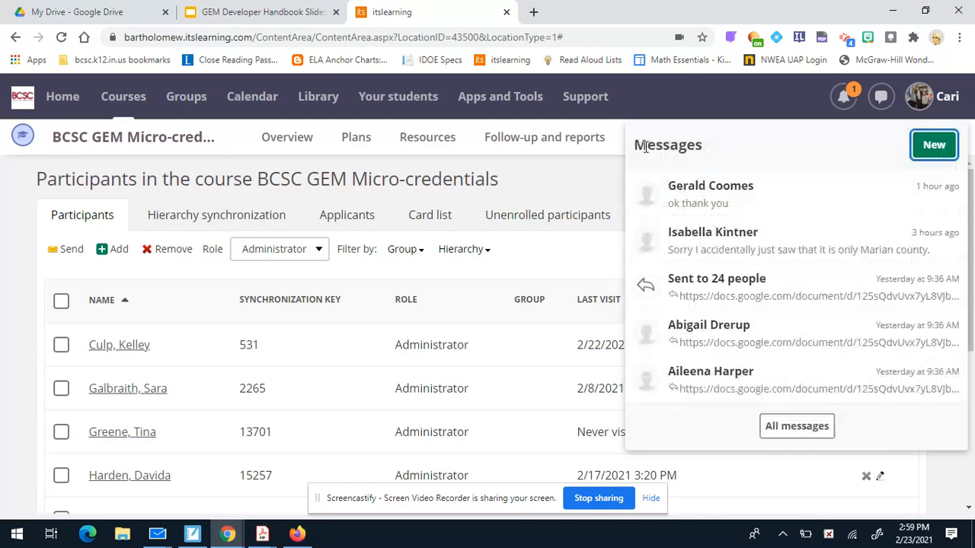
click(881, 97)
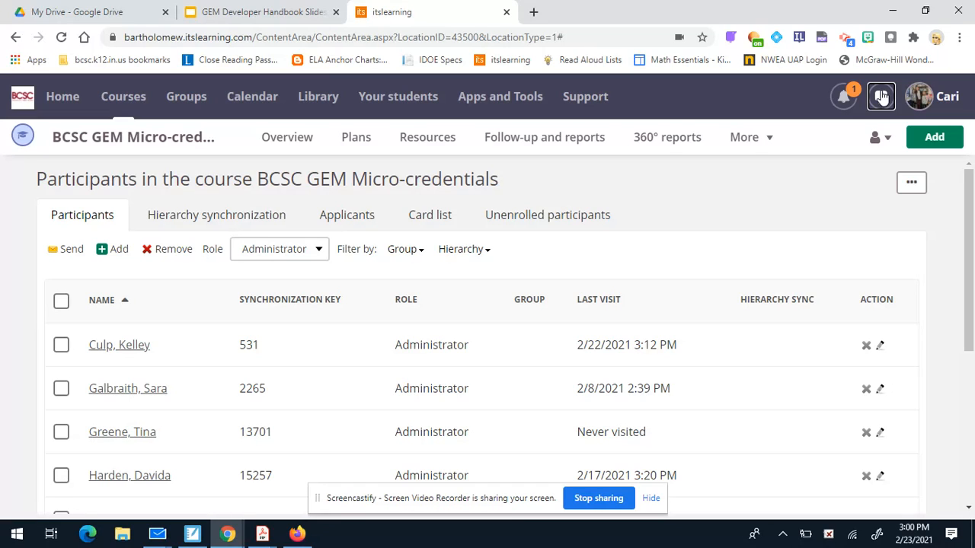
Start a new message and add the first searched participant as a recipient.
click(881, 97)
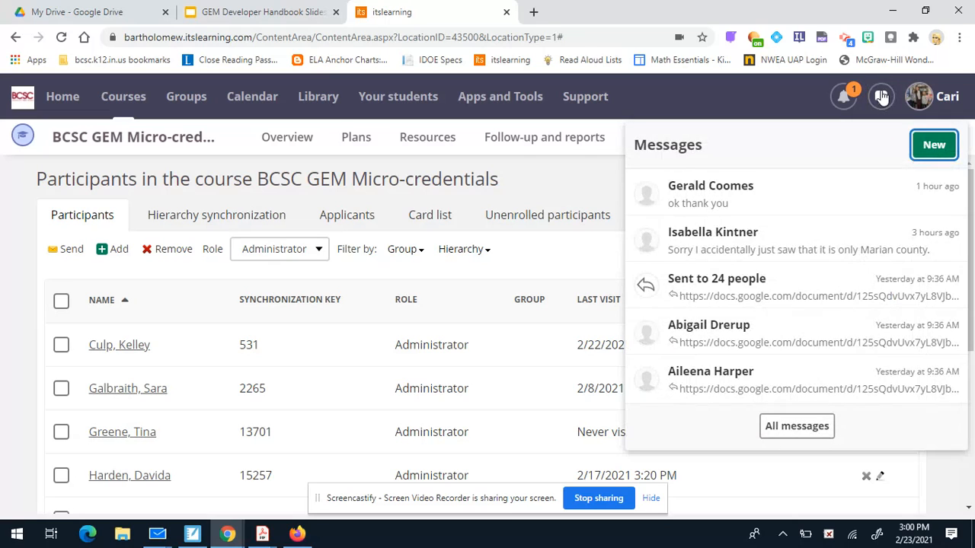
click(954, 153)
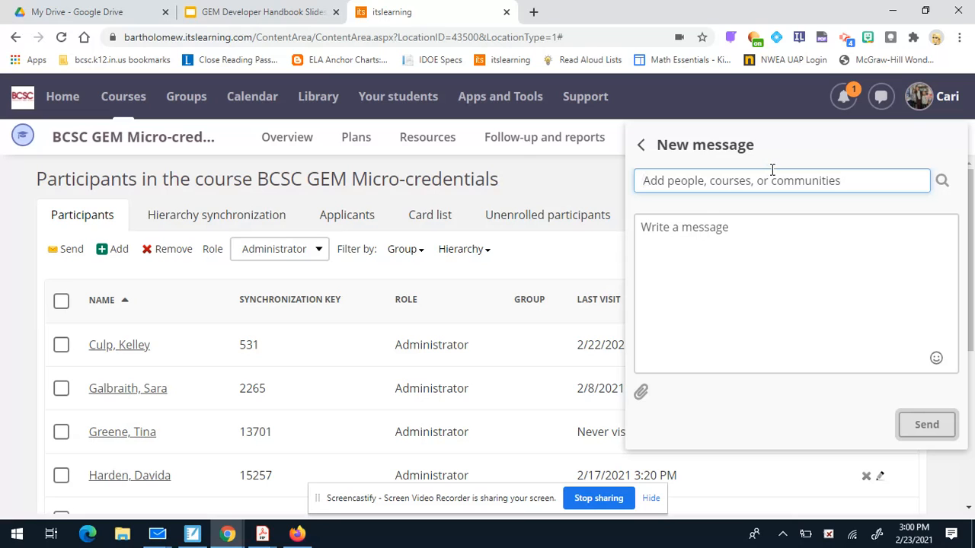
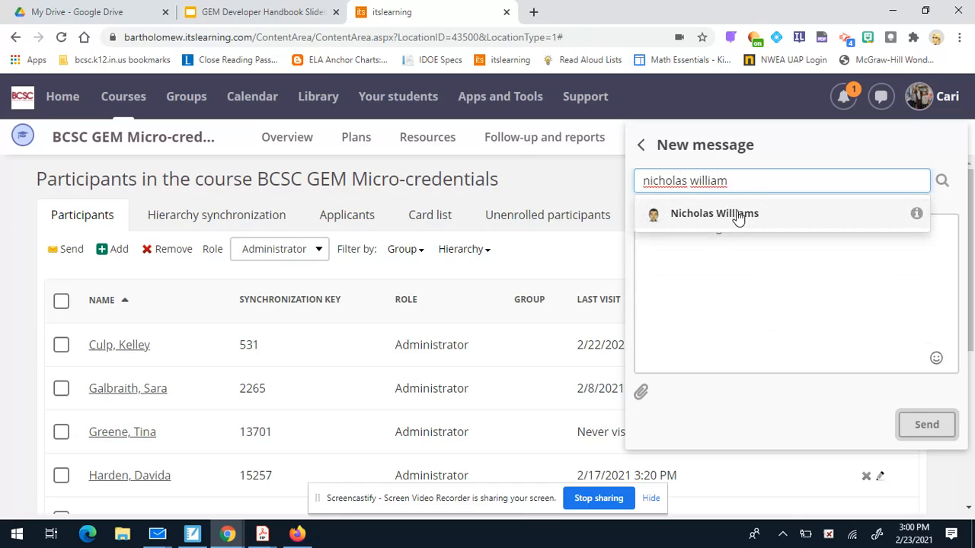
click(738, 216)
Add two more participants as recipients and switch the message to a group conversation.
click(769, 185)
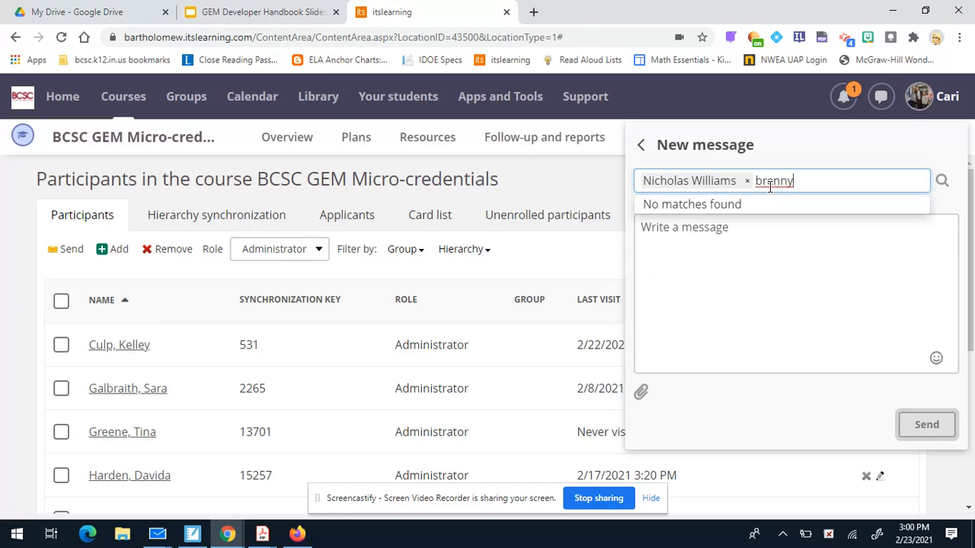
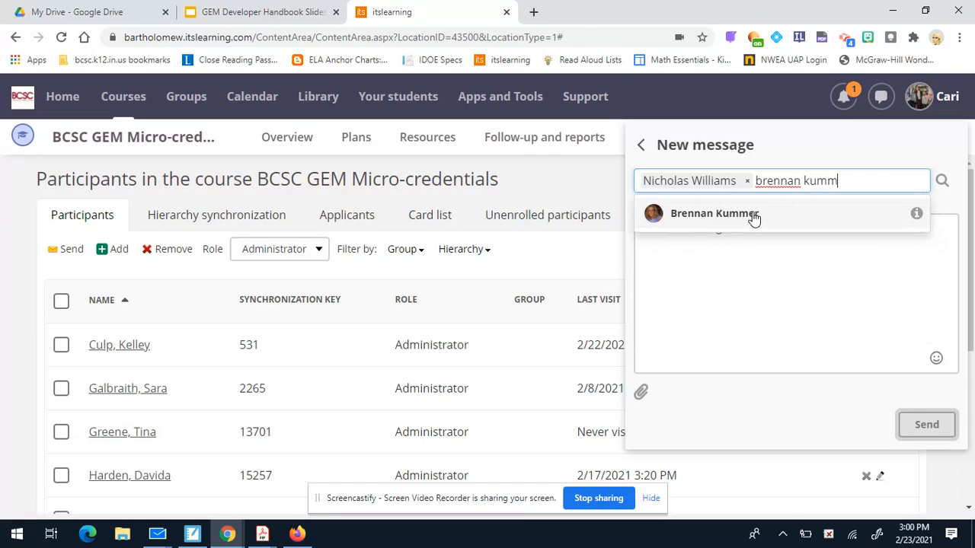
click(753, 217)
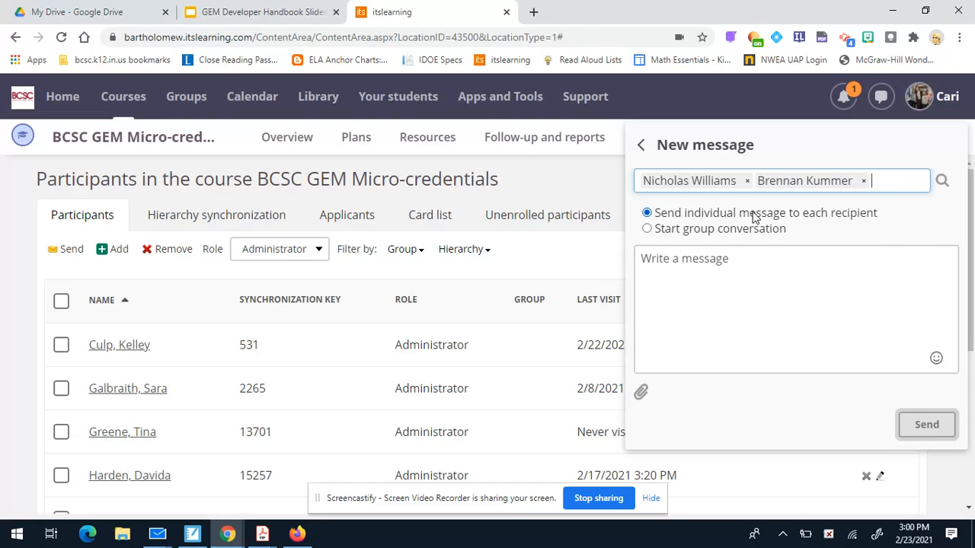
text(davida)
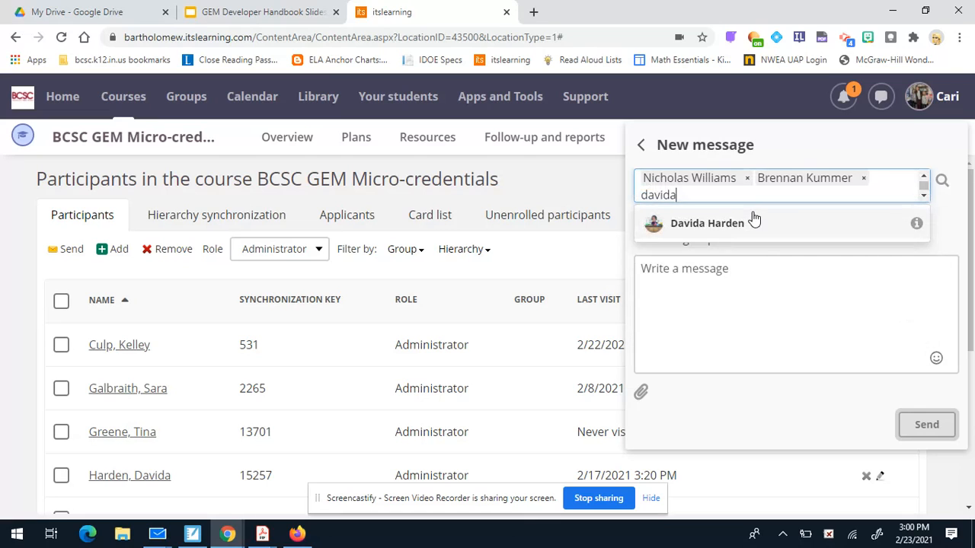
click(746, 230)
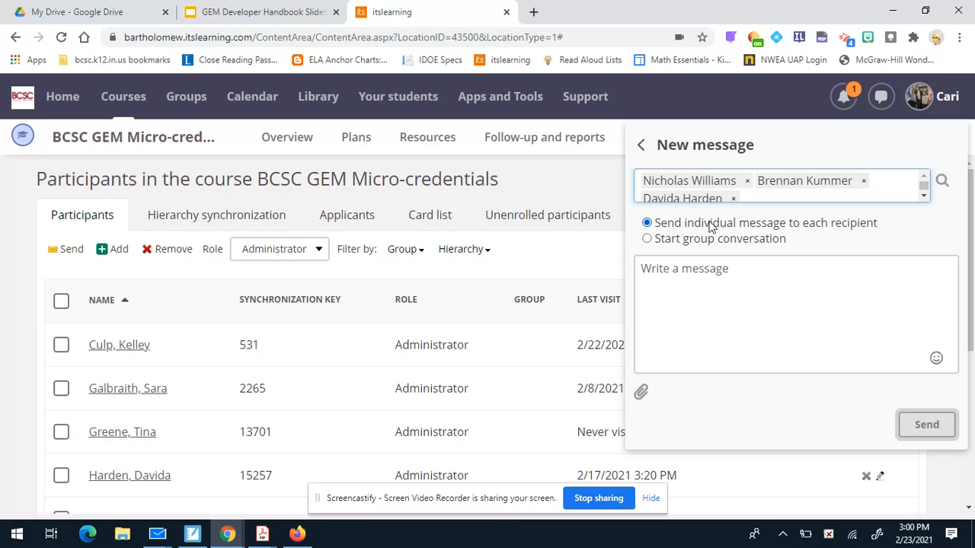
click(646, 239)
Write 'Hey, here is your group chat. Please use this convo to collaborate…' and paste the YouTube link.
click(692, 292)
text(H)
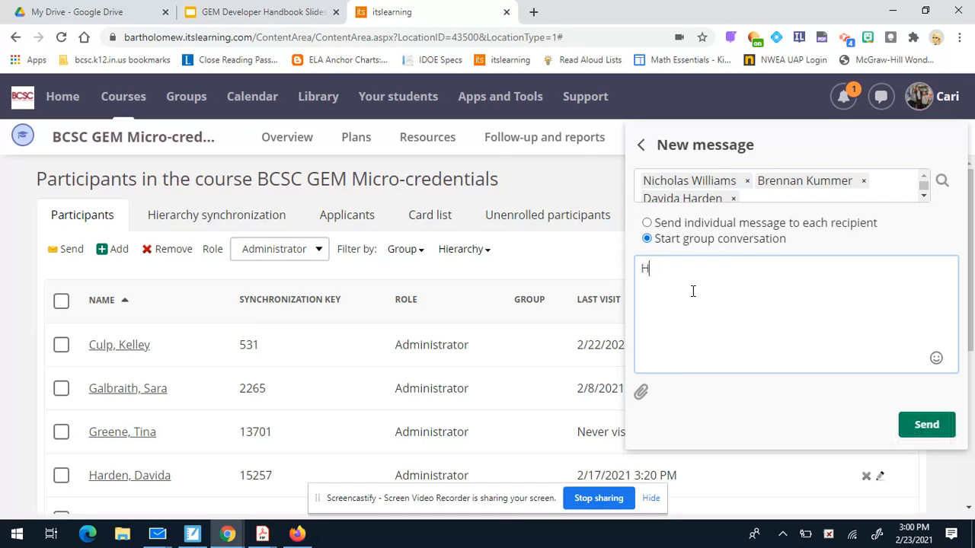
text(ey, here is your group chat. )
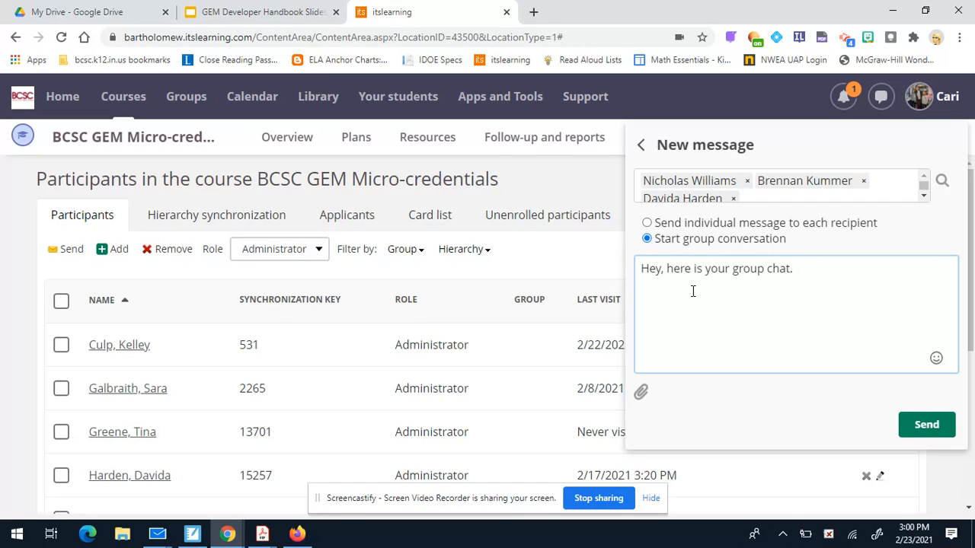
text(Please use this co)
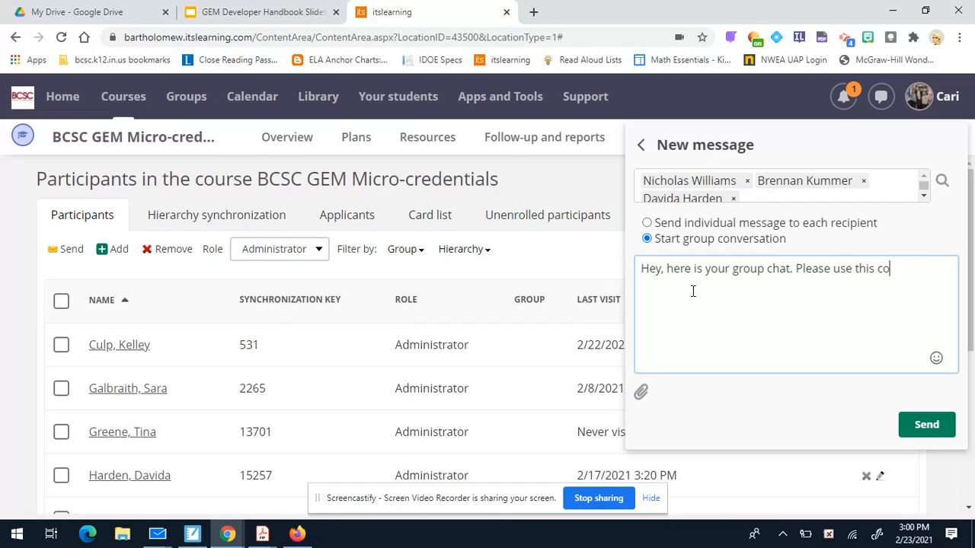
text(nvo to collabor)
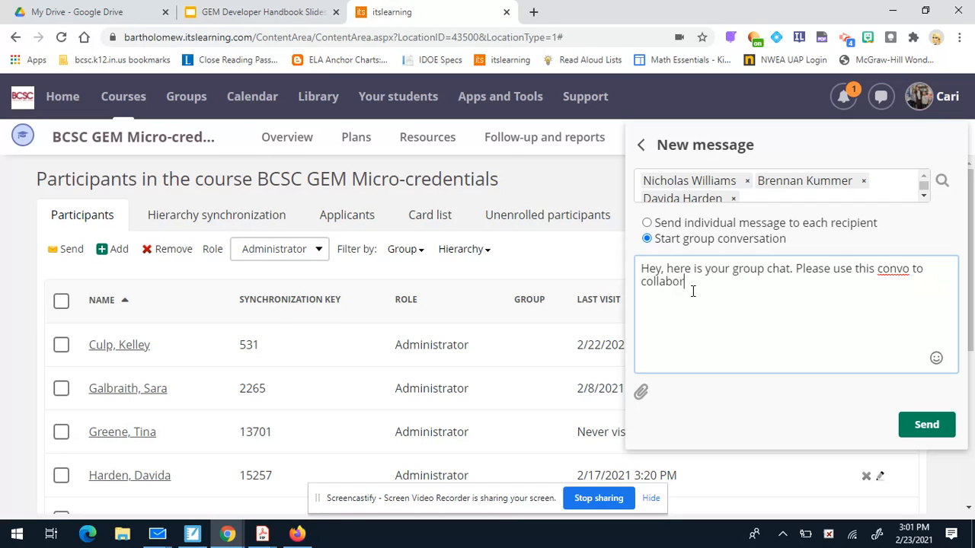
text(ate on your group project.)
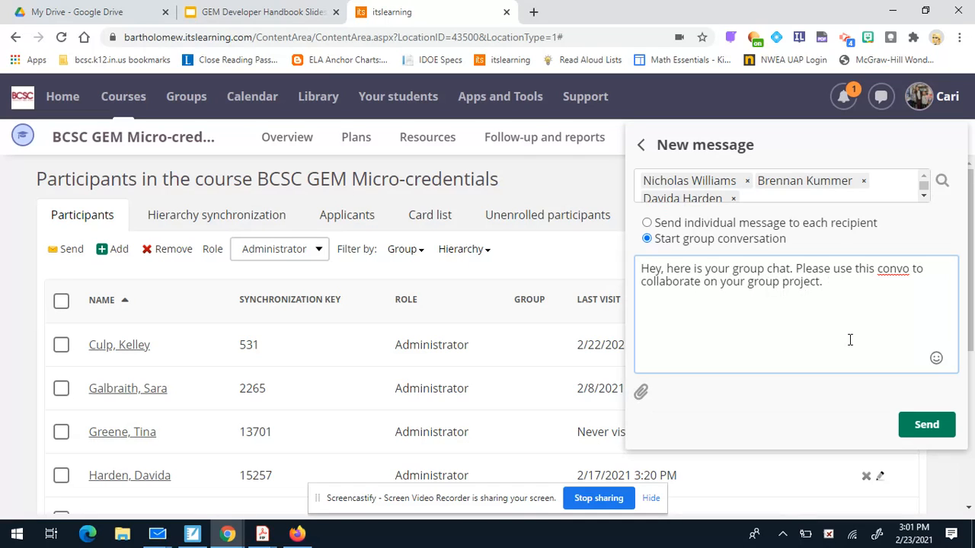
text(https://youtu.be/n7buKBo8K0c)
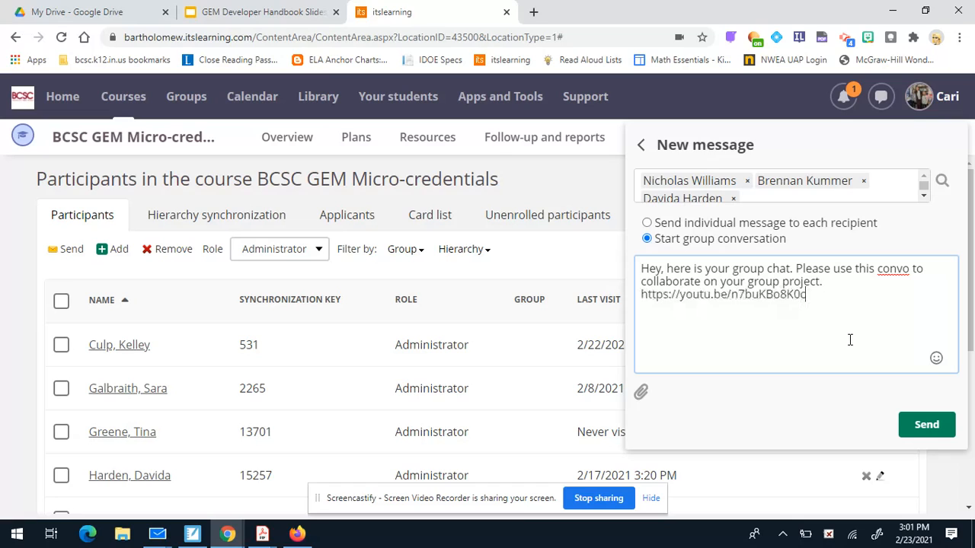
key(Return)
Remove the three group recipients, delete the message text, and return to the messages list.
click(733, 199)
click(747, 181)
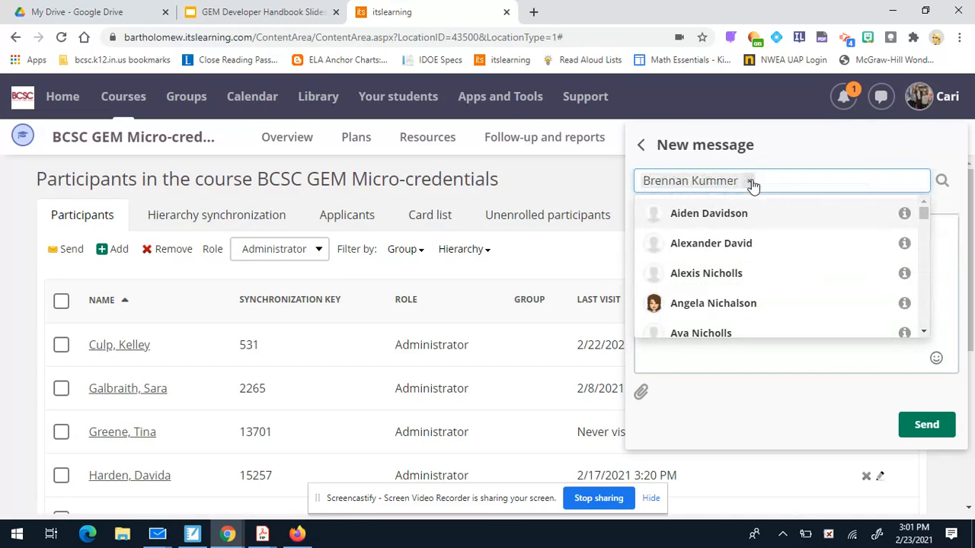
click(753, 183)
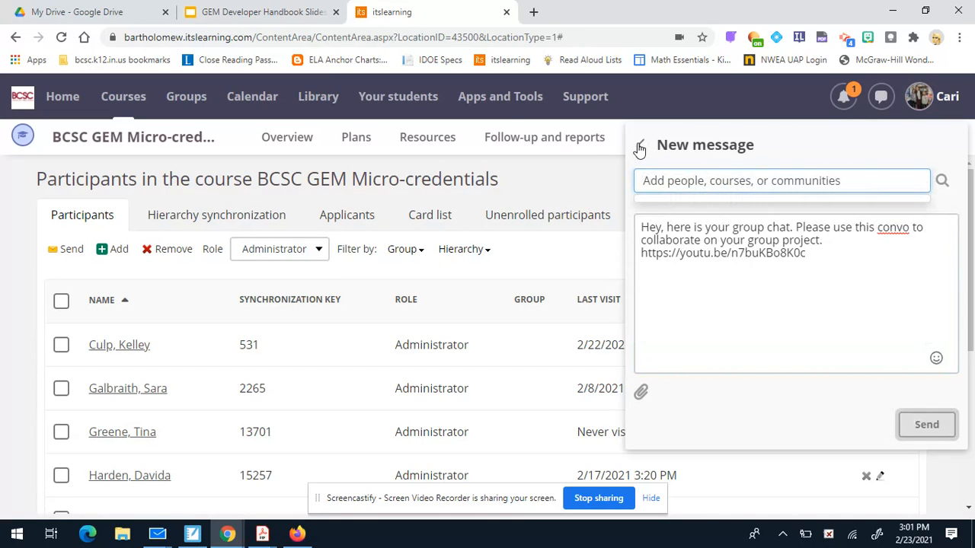
drag(863, 254, 589, 205)
key(BackSpace)
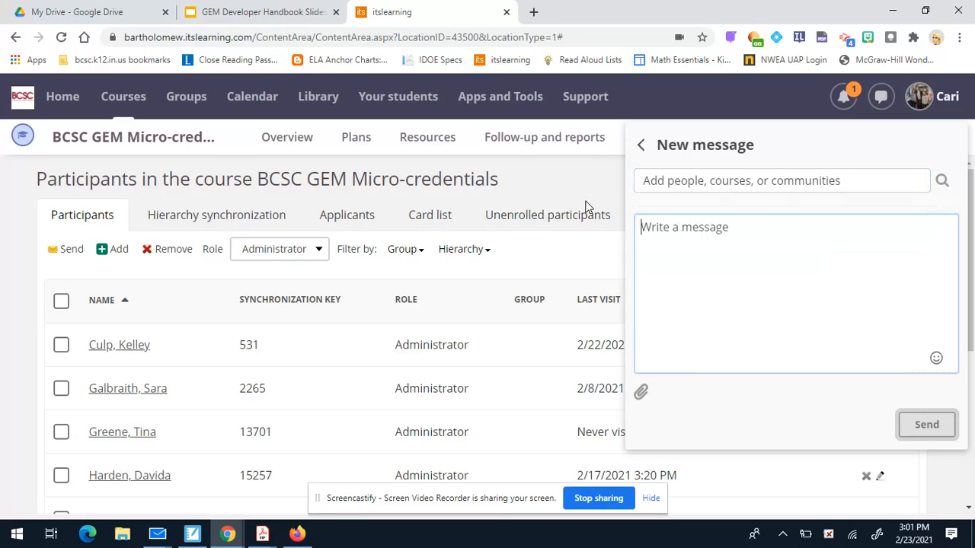
click(645, 144)
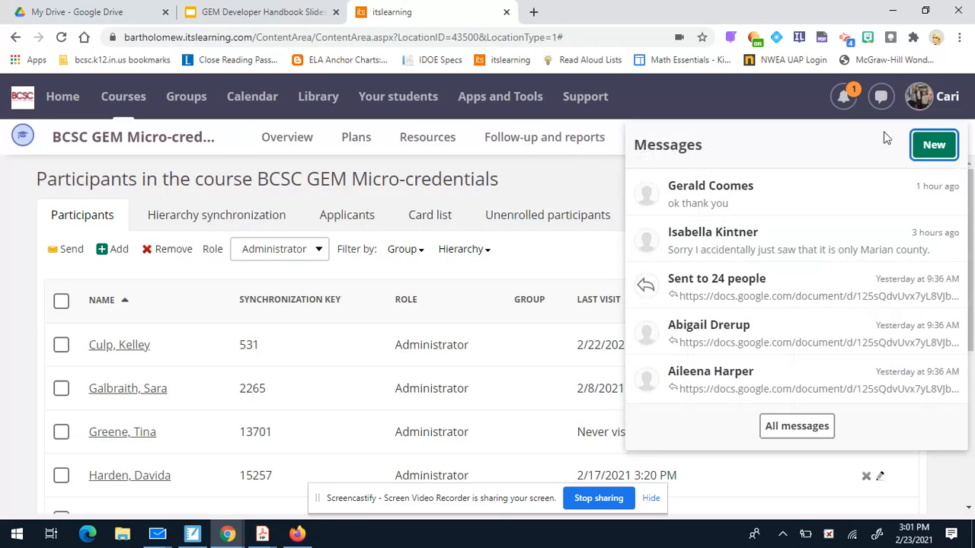
Try another new message with one participant, remove them, and close the messages panel.
click(934, 144)
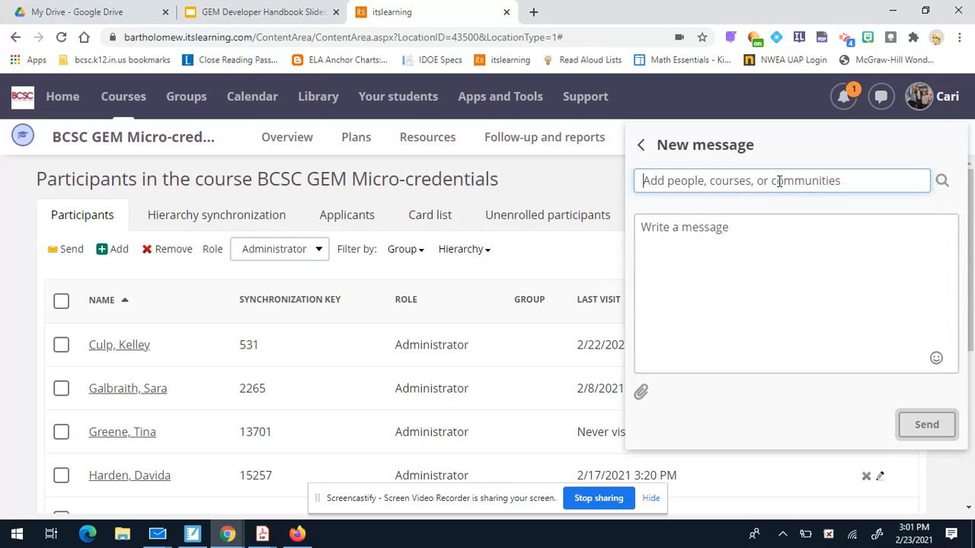
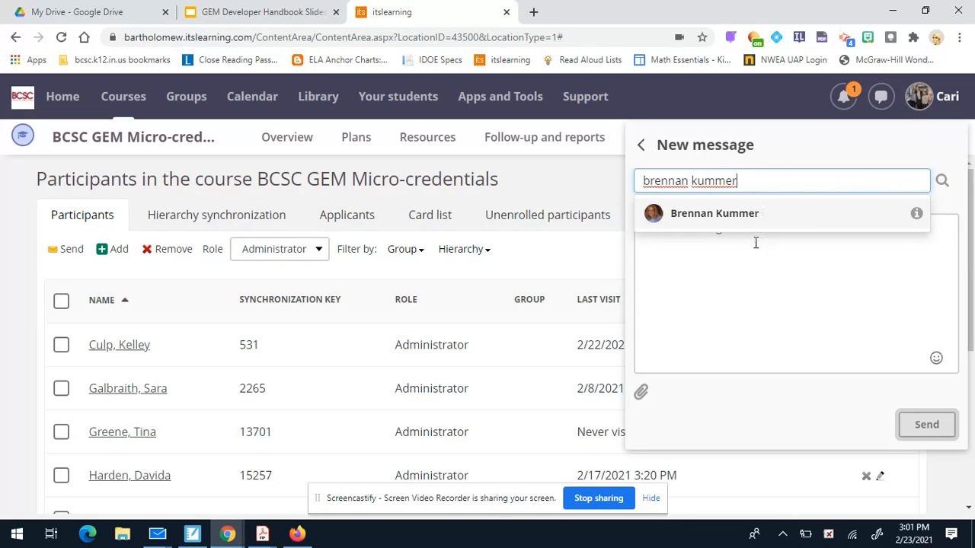
click(738, 217)
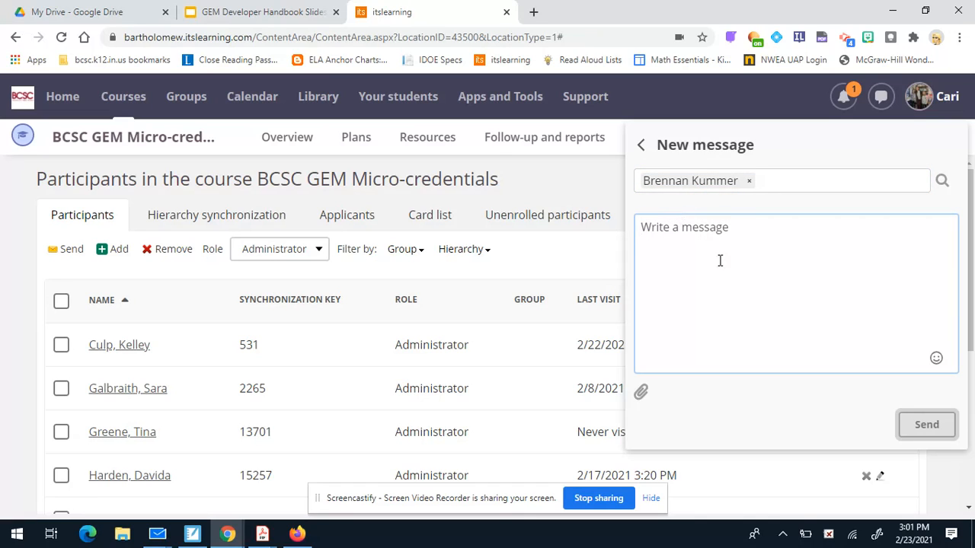
click(748, 182)
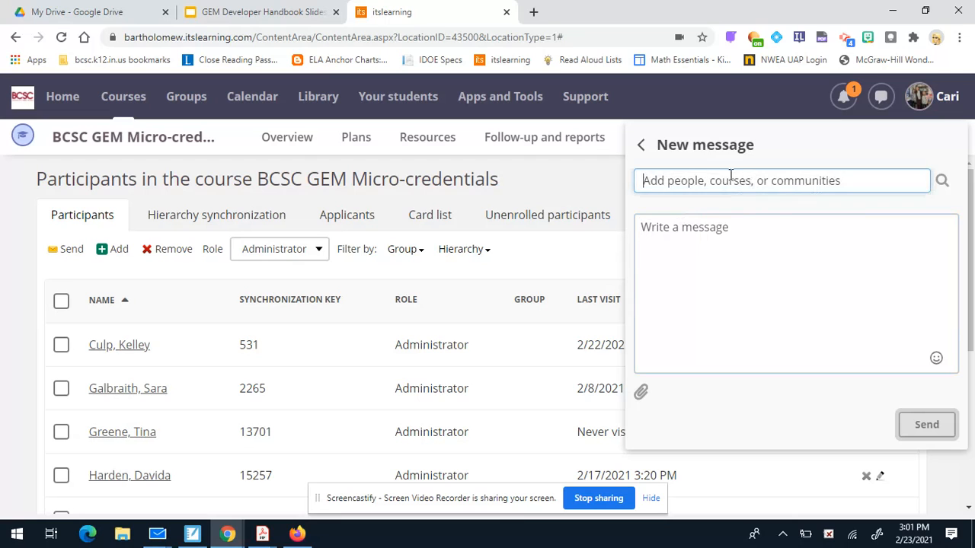
click(641, 145)
click(885, 97)
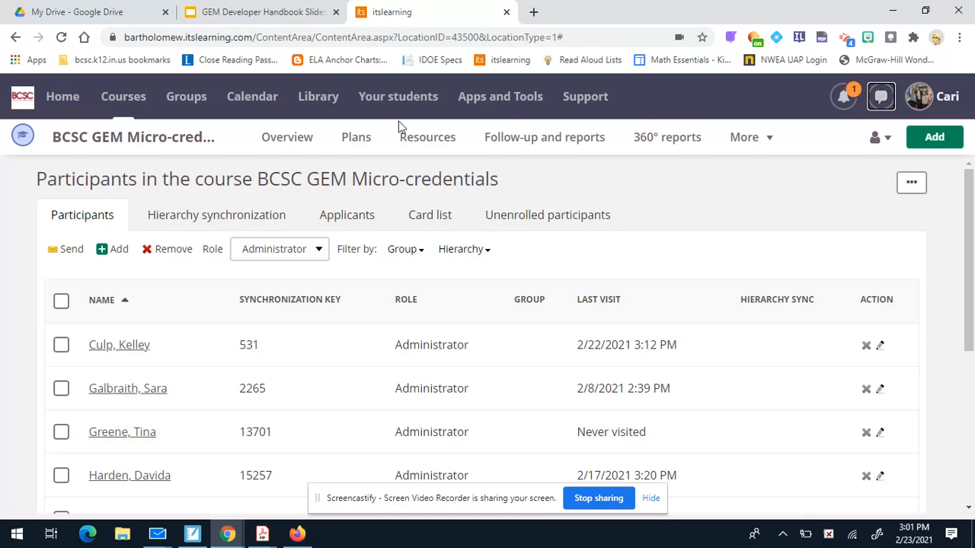
Start a new message addressed to the BCSC GEM Micro-credentials course.
click(889, 98)
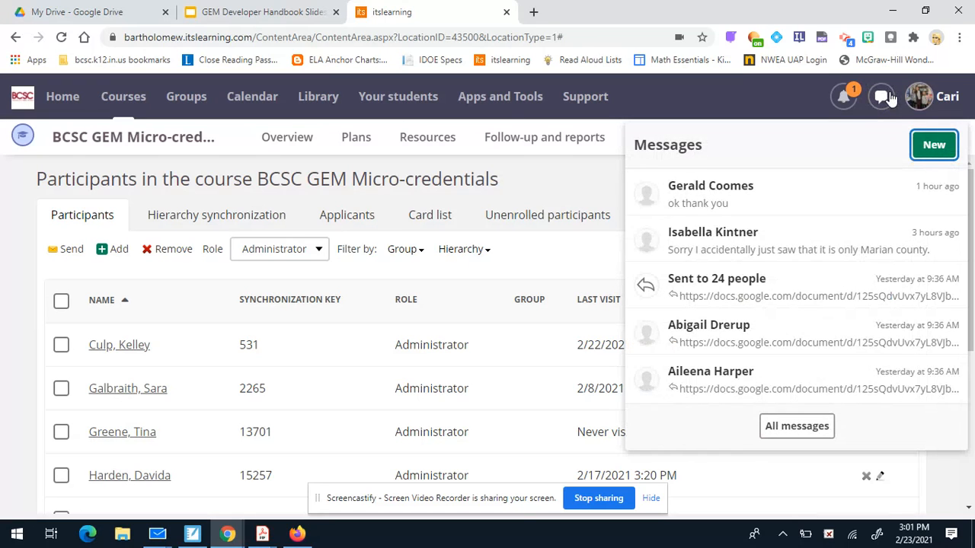
click(932, 145)
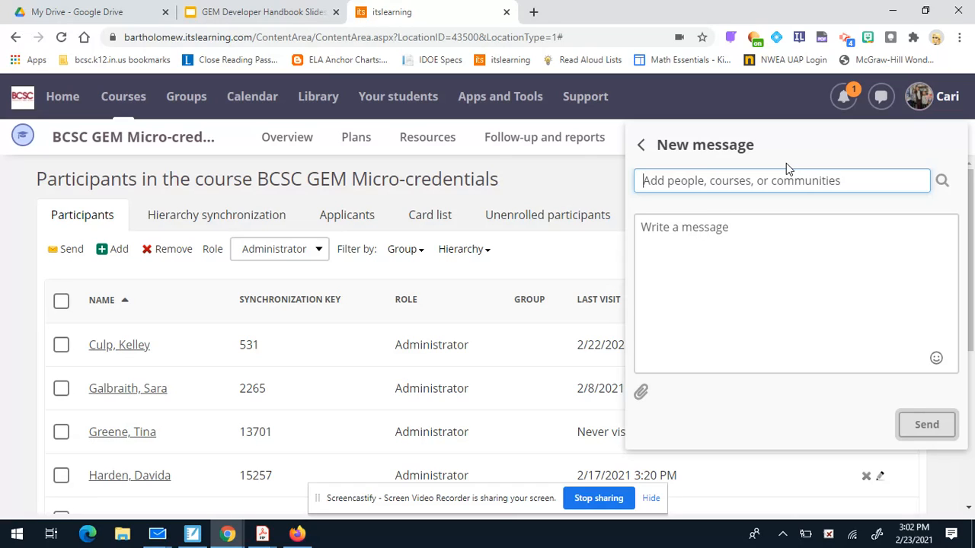
text(GEM)
key(BackSpace)
key(BackSpace)
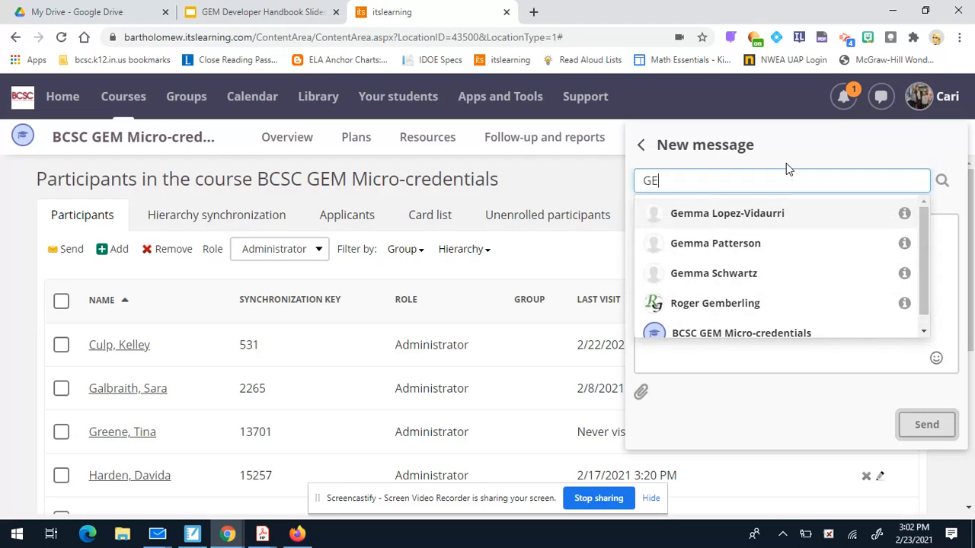
text(EM)
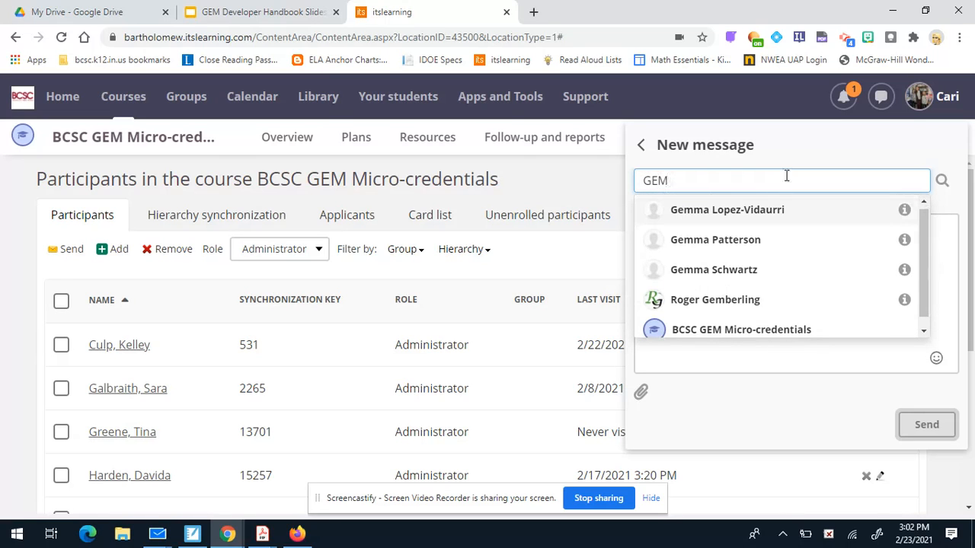
click(786, 330)
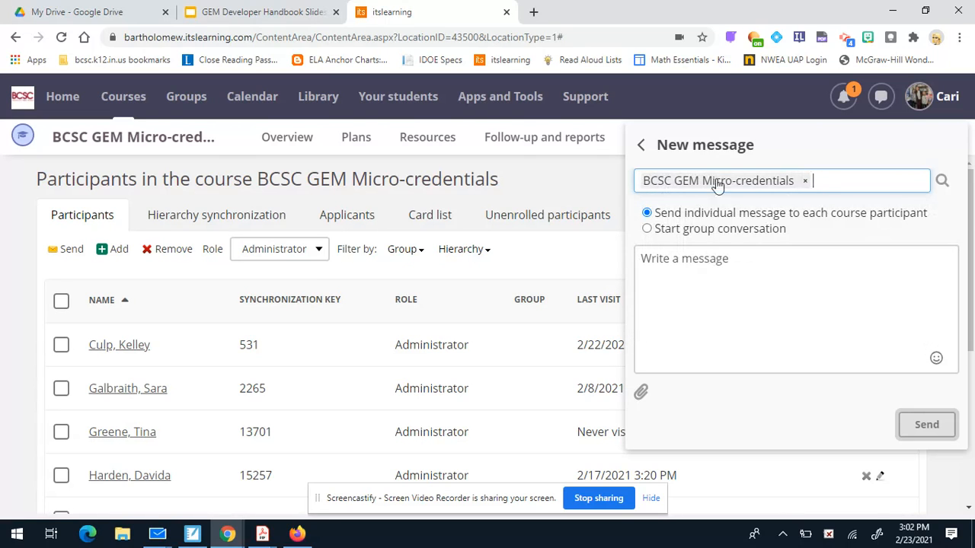
Toggle group conversation, remove the course recipient, and return to the messages list.
click(862, 332)
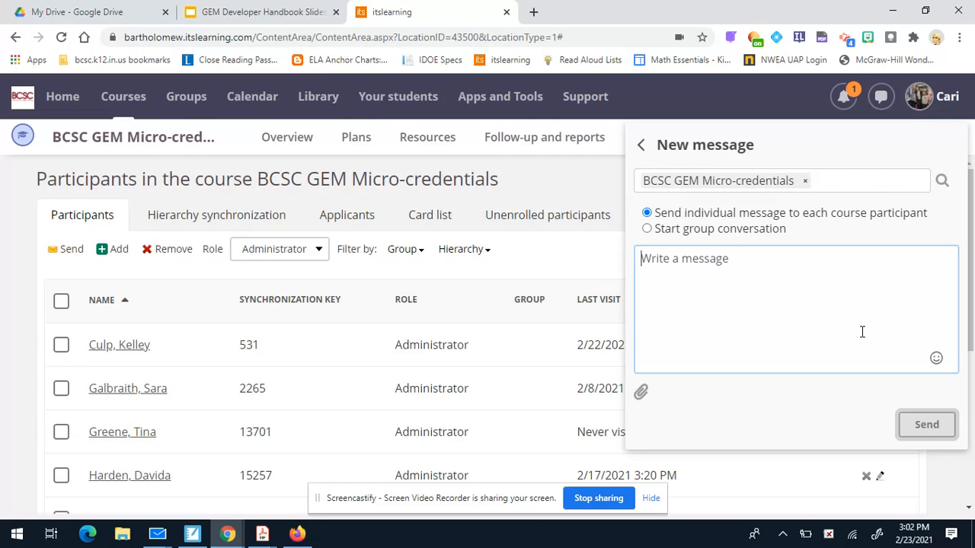
text(I)
key(BackSpace)
click(647, 229)
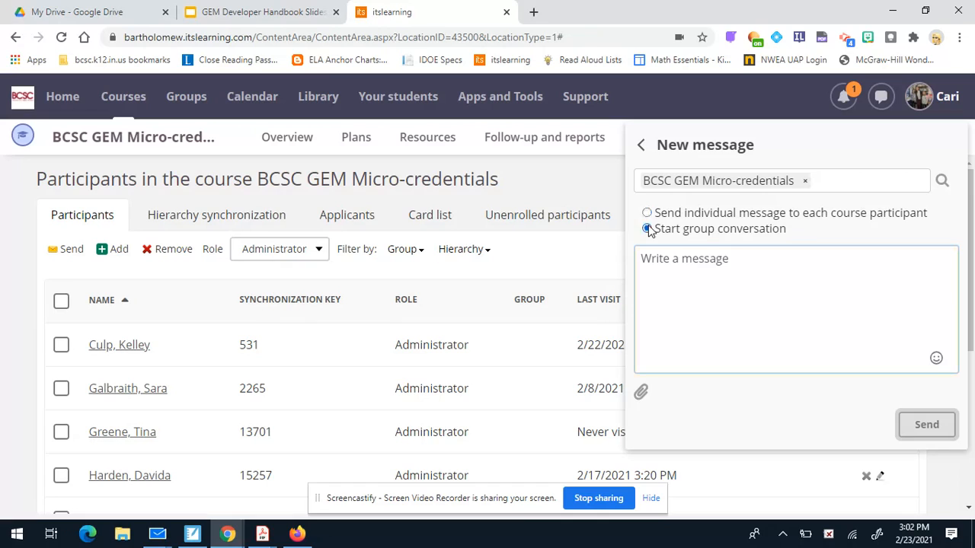
click(804, 180)
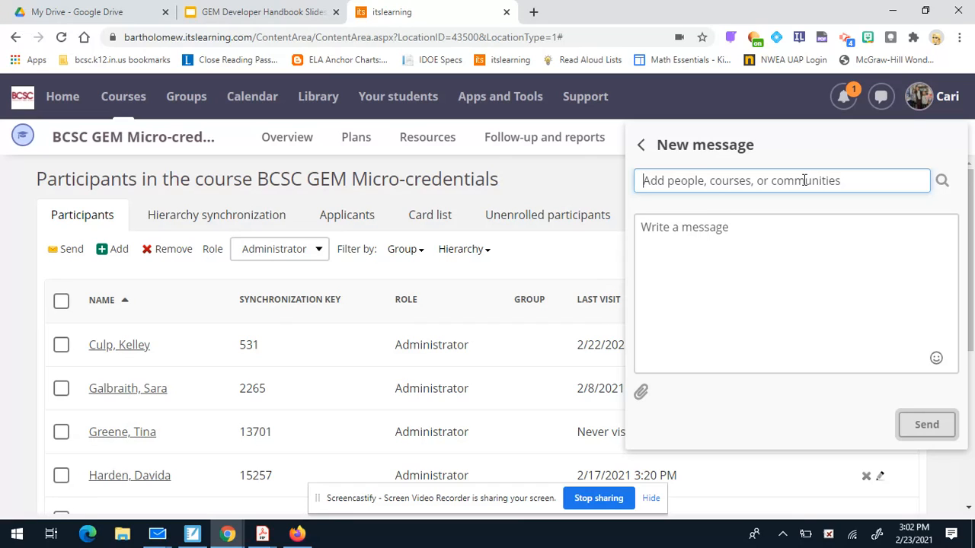
click(777, 284)
click(641, 146)
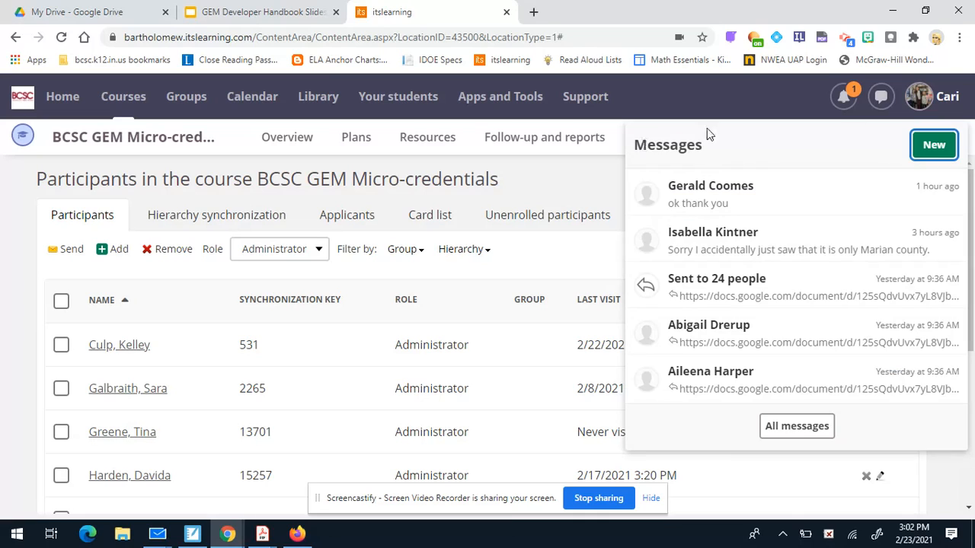